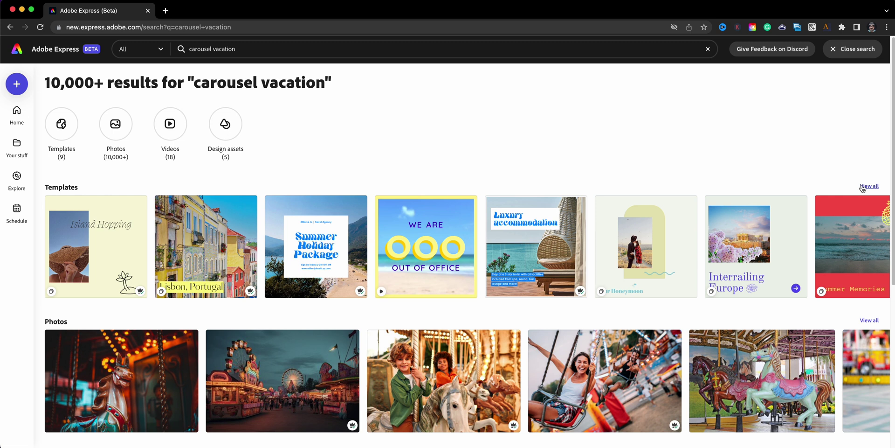
- Browse all carousel vacation templates and open the red four-page Summer Memories template for editing
click(863, 188)
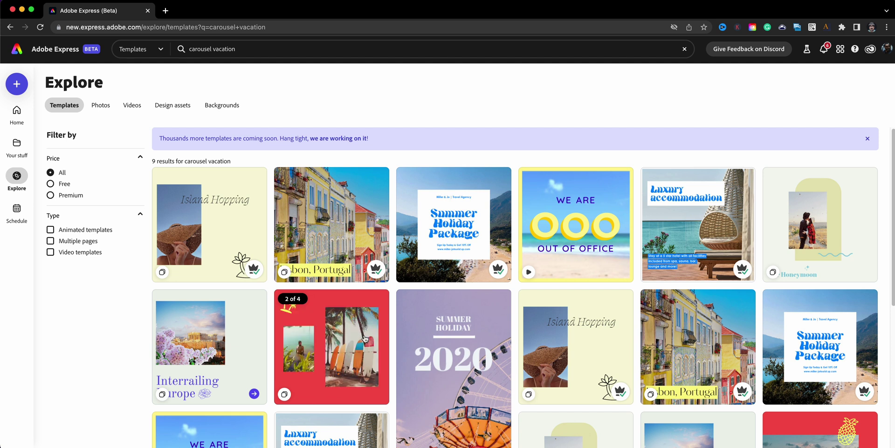
scroll(611, 237, down, 3)
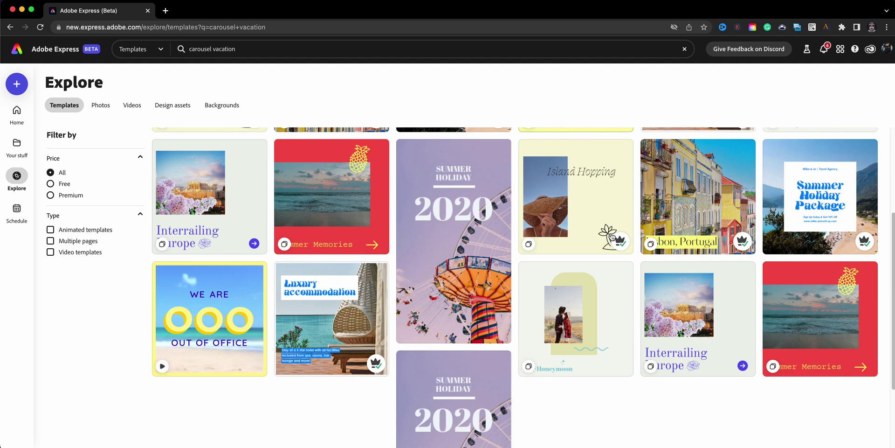
scroll(612, 236, up, 3)
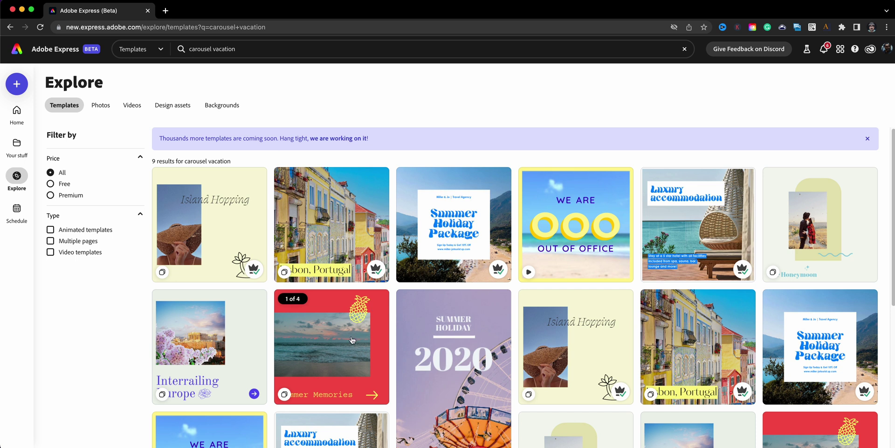
click(314, 363)
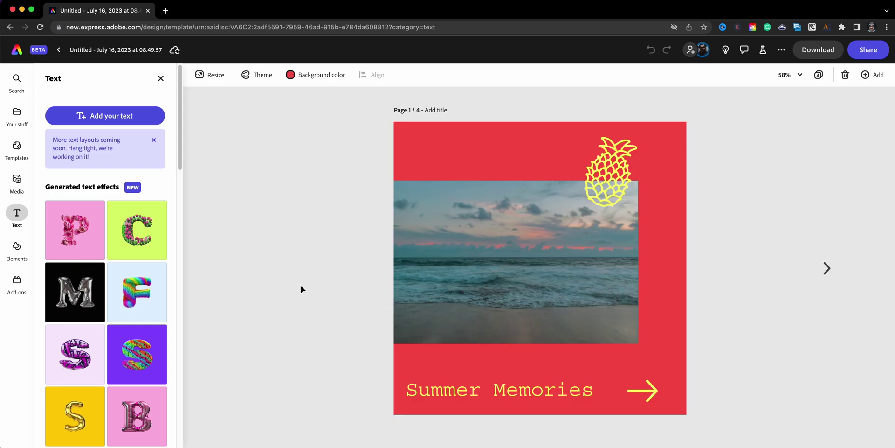
- Close the text options and review all of the template's pages in the page overview
click(161, 78)
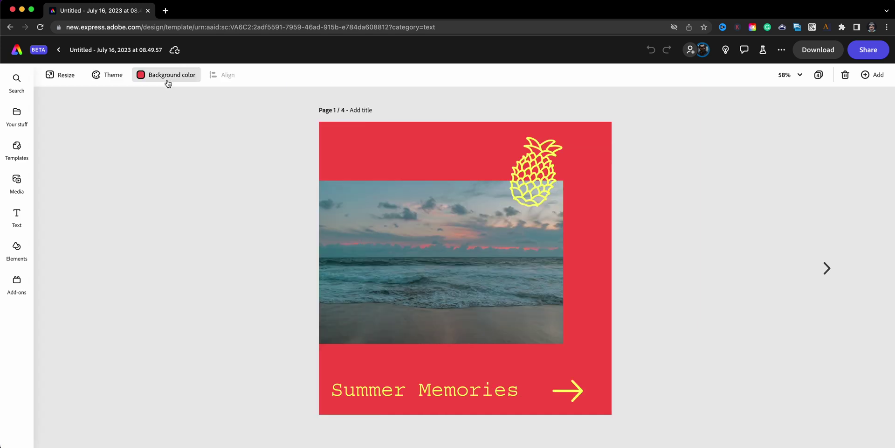
click(826, 77)
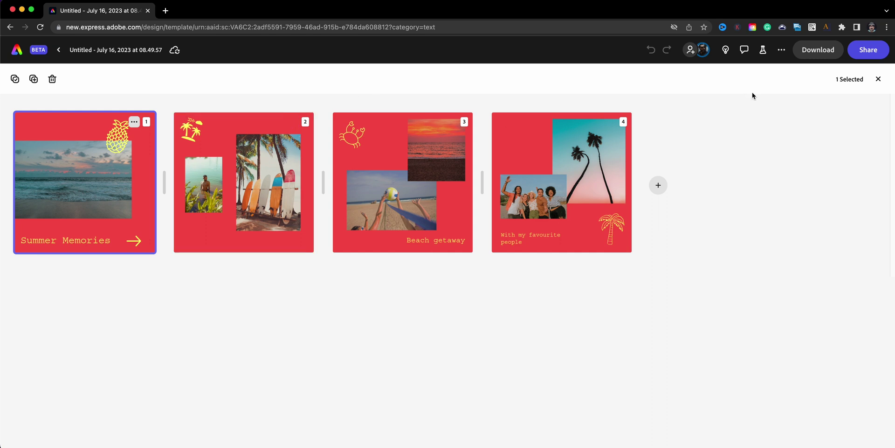
click(878, 79)
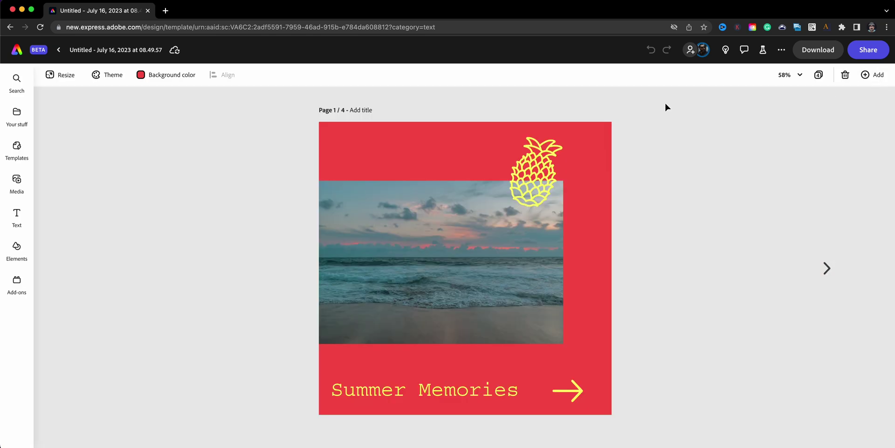
- Rename the project as CAROUSEL-TRIP-COLORADO
click(86, 50)
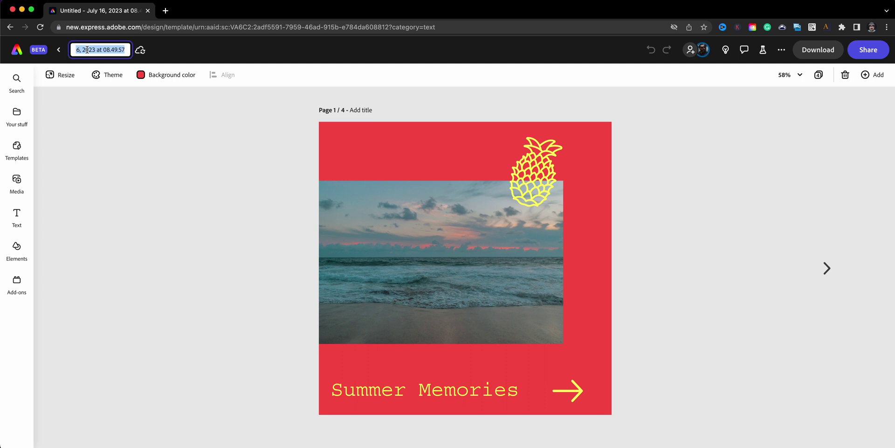
text(CAROUSEL)
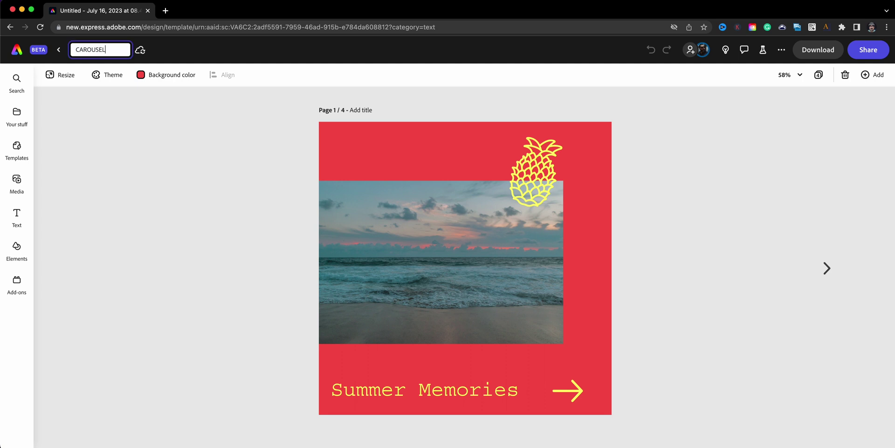
text(-TRIP-COLORADO)
key(Escape)
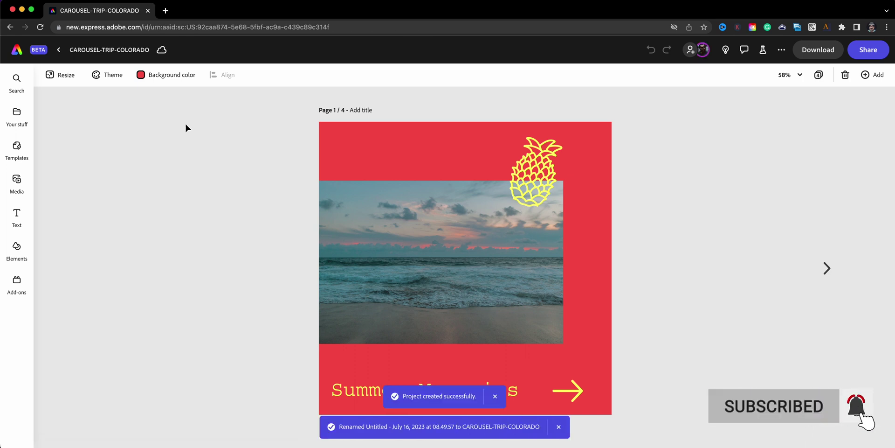
- Apply the Retro color theme of crimson, red, cream, turquoise and dark navy to page 1
click(114, 76)
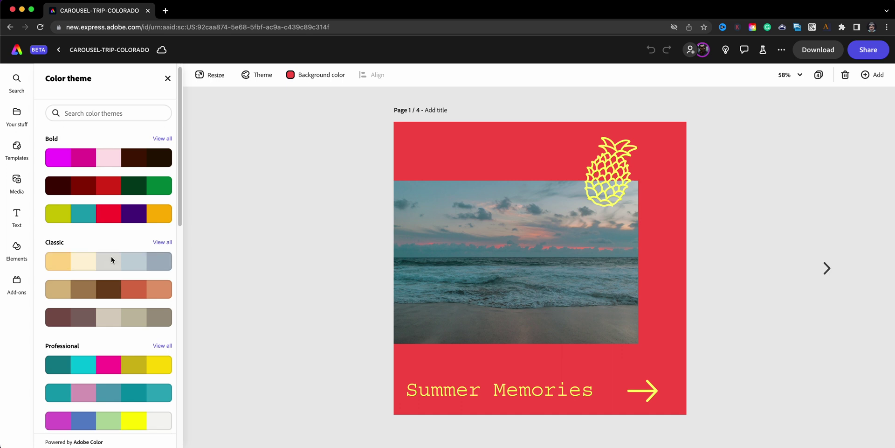
scroll(111, 259, down, 5)
scroll(111, 259, down, 8)
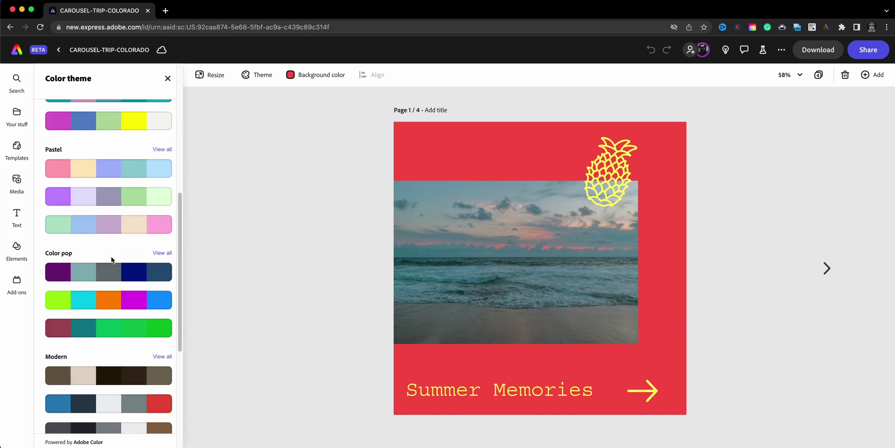
scroll(111, 256, down, 2)
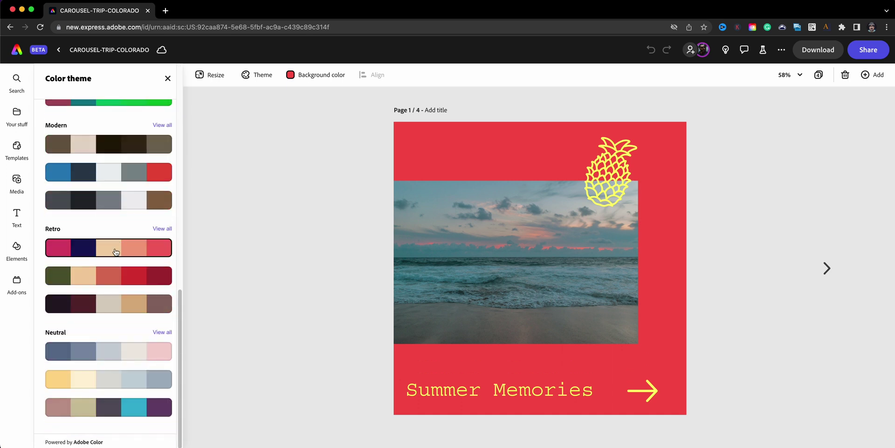
click(161, 229)
scroll(155, 233, up, 10)
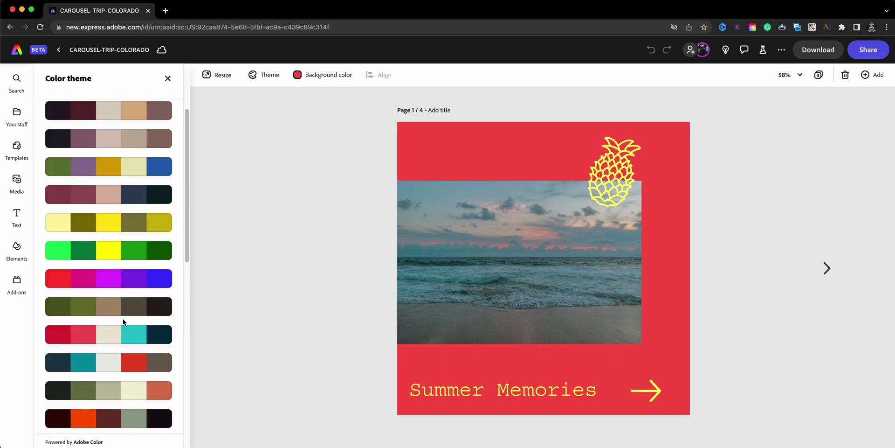
click(119, 333)
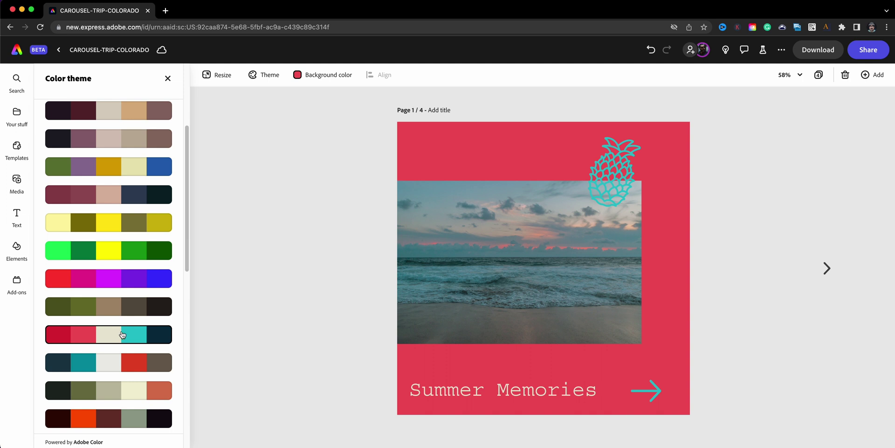
- Shuffle page 1's theme colors until the background is dark navy with a turquoise pineapple and arrow
scroll(127, 326, up, 4)
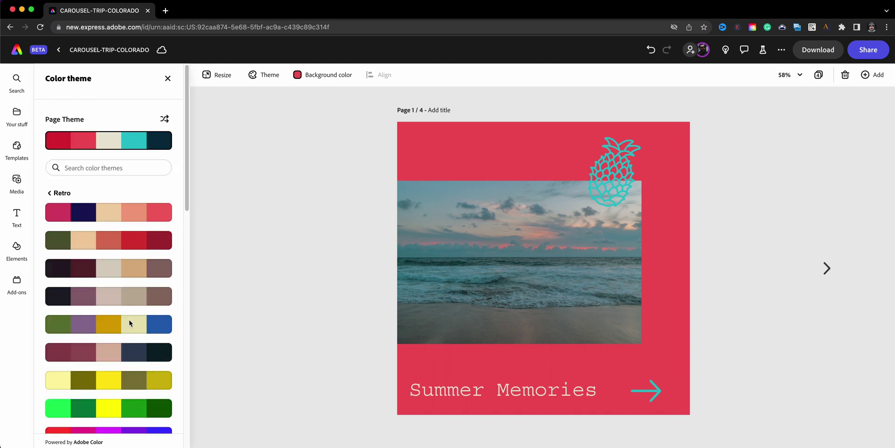
click(164, 120)
click(164, 120)
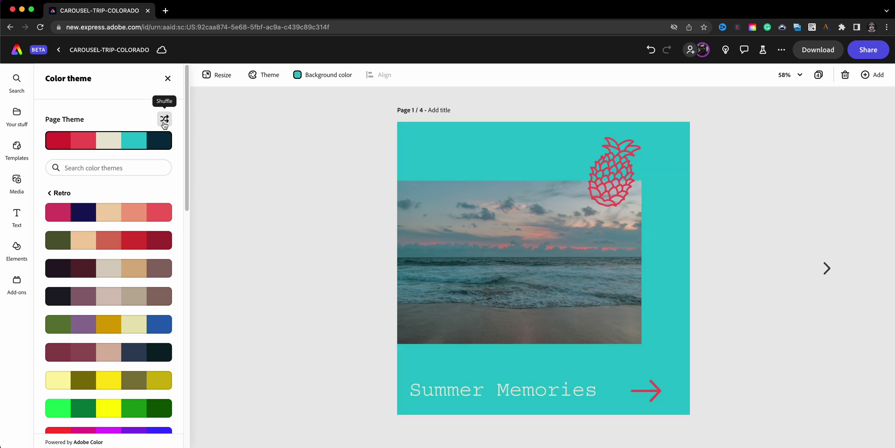
click(164, 120)
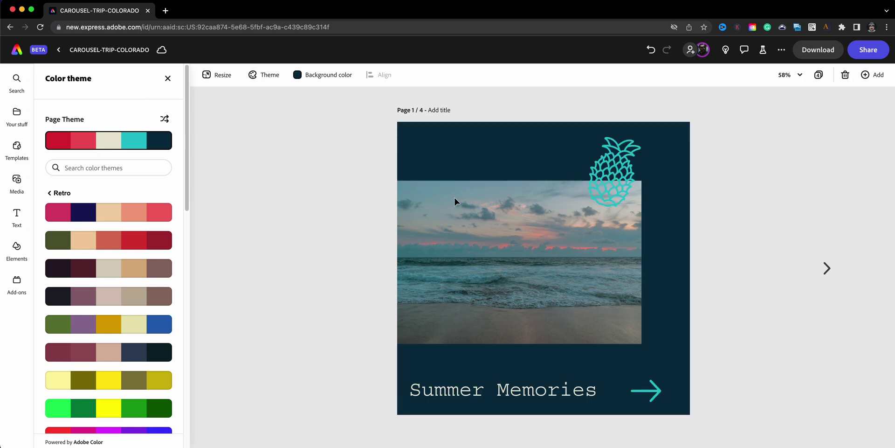
- Apply the same crimson, cream, turquoise and navy Retro theme to page 2 and shuffle it to a dark navy background
click(827, 269)
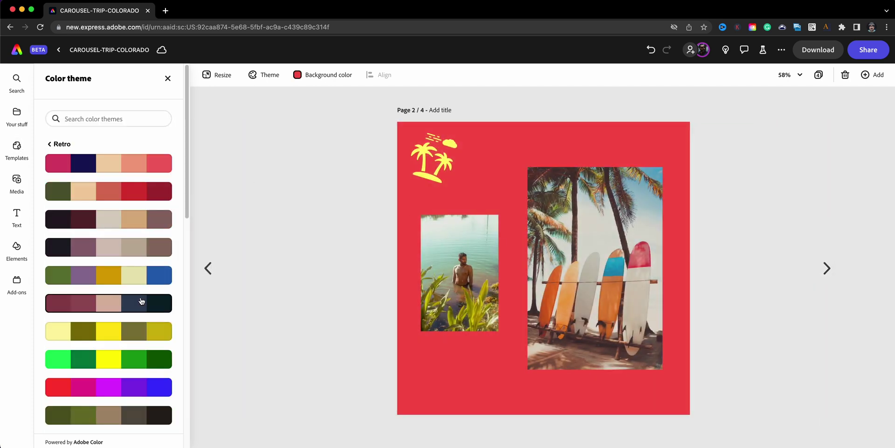
scroll(140, 302, down, 3)
click(132, 318)
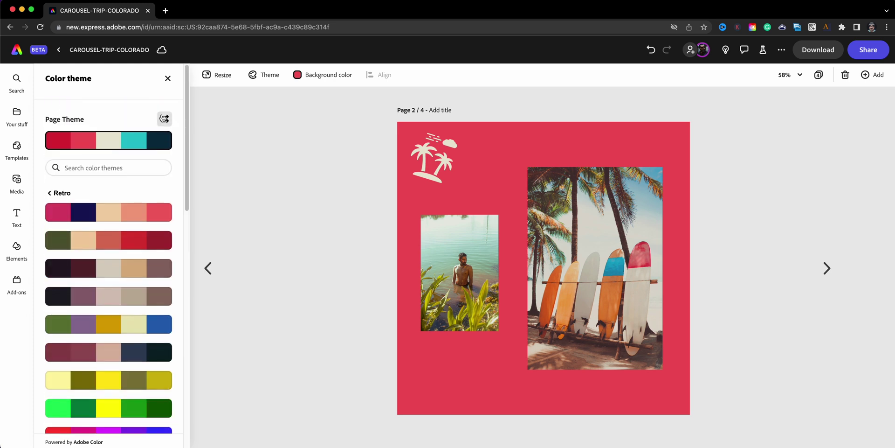
click(164, 119)
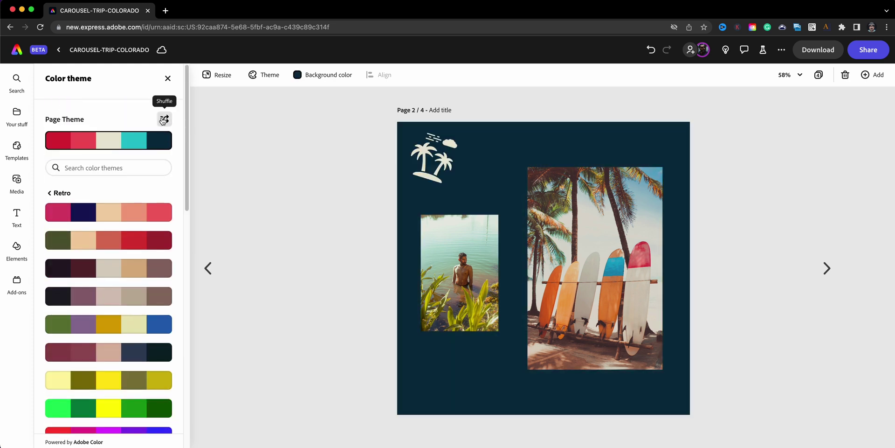
- Try the Retro theme of dark blue, teal, off-white, red and brown on page 3 and undo it
click(208, 268)
click(827, 269)
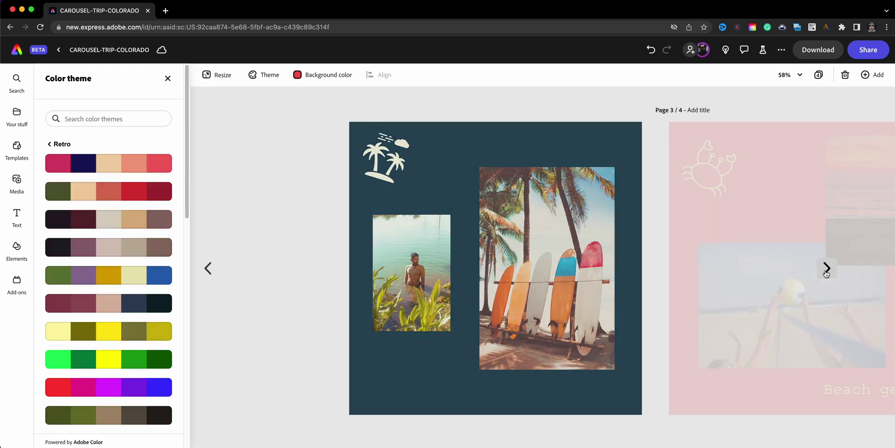
click(827, 268)
scroll(152, 280, down, 10)
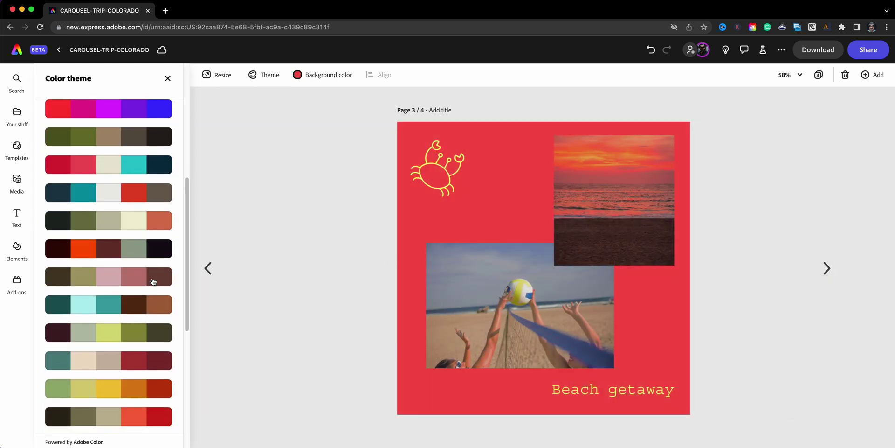
click(143, 204)
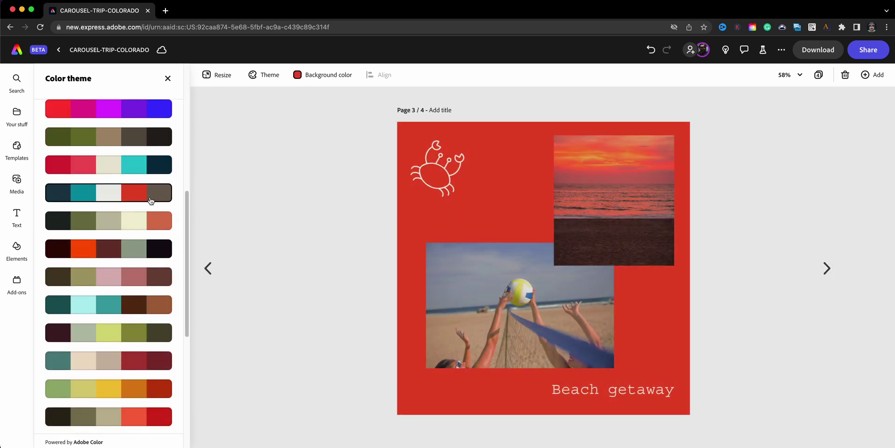
scroll(150, 199, up, 1)
key(super+z)
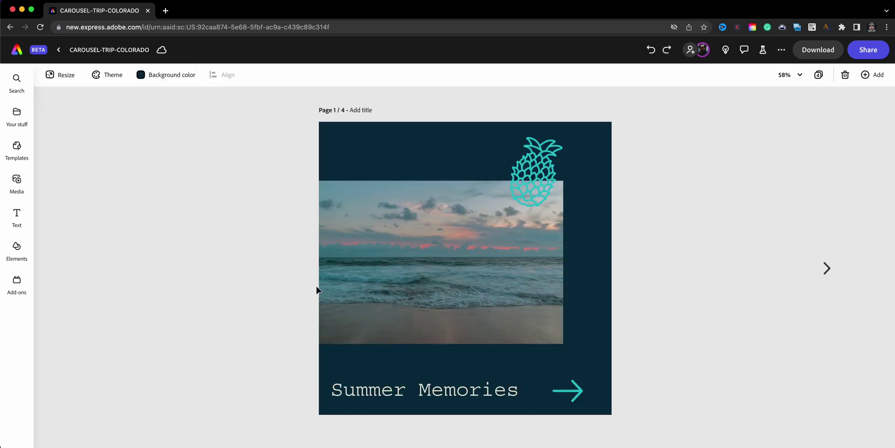
- Check the recolored design on every page of the carousel and return to page 1
click(824, 273)
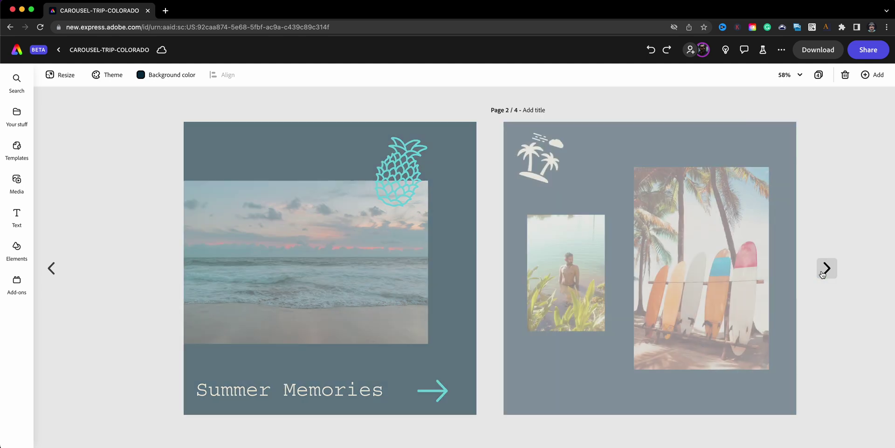
click(825, 273)
click(825, 272)
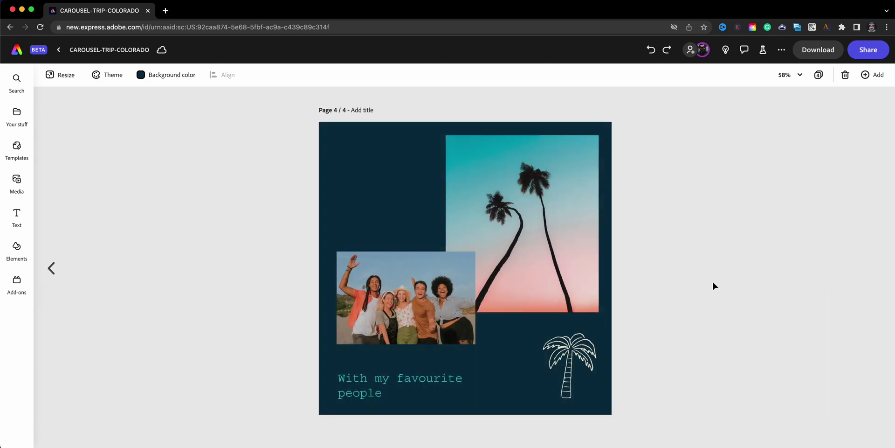
click(58, 273)
click(58, 273)
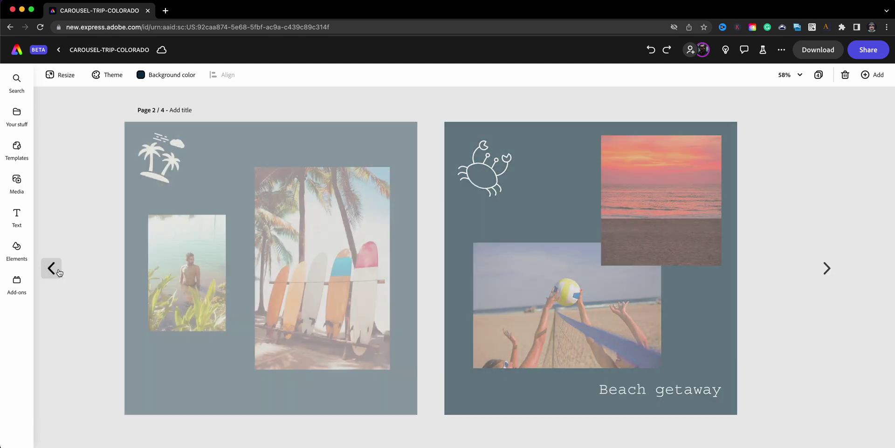
click(58, 272)
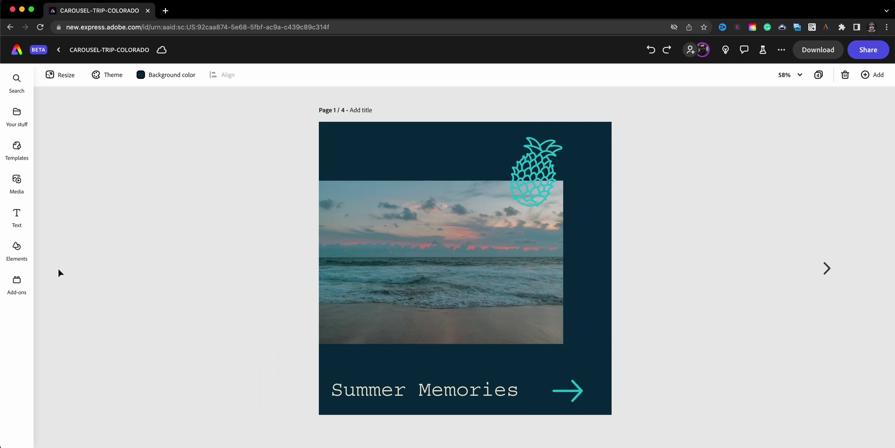
- Replace the Summer Memories title on page 1 with COLORADO BIKING
click(464, 397)
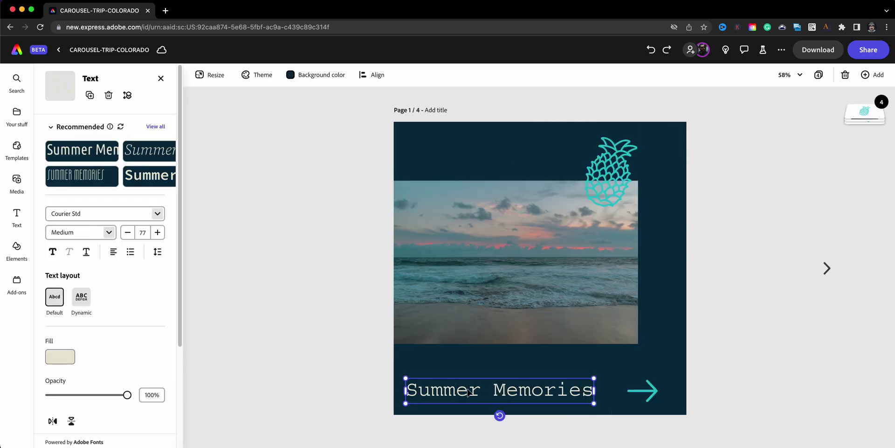
double_click(468, 390)
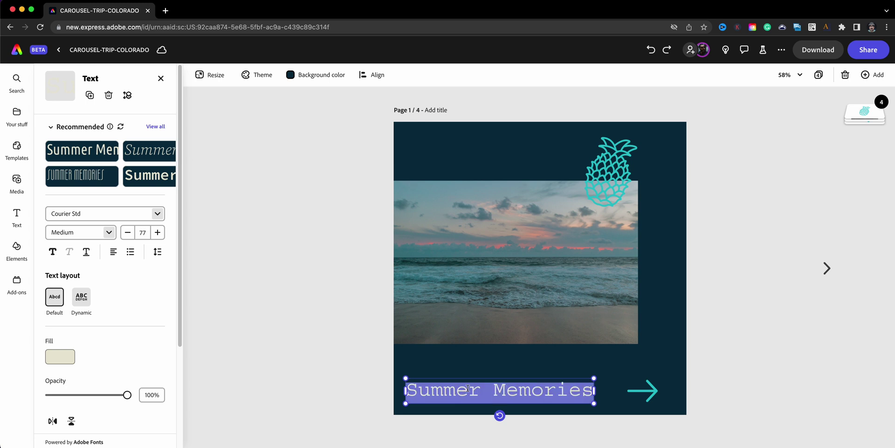
text(COLORA)
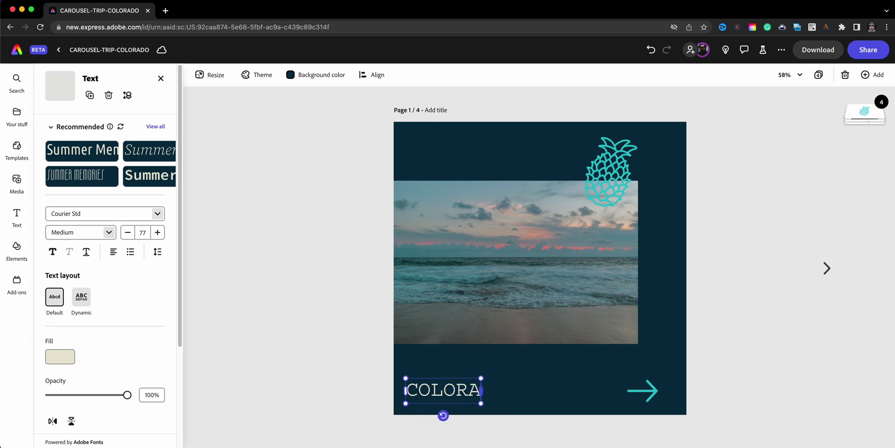
text(DO BIKING)
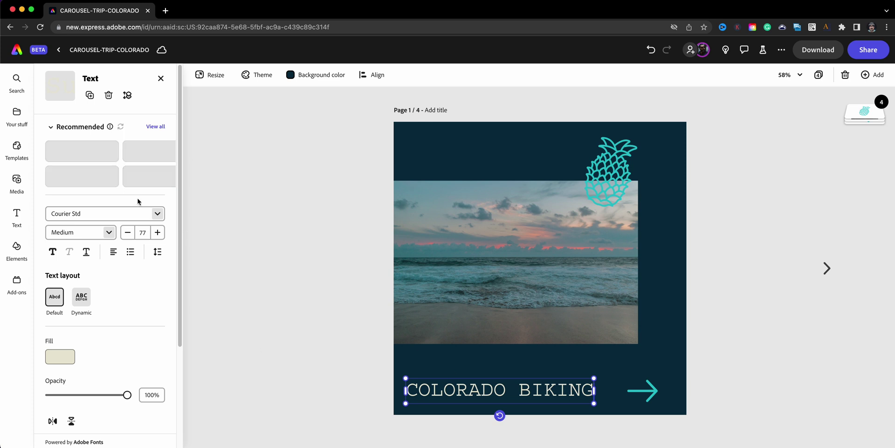
- Set the page 1 title in Bebas Neue Bold, extended to COLORADO BIKING TRIP and enlarged to size 110
double_click(443, 379)
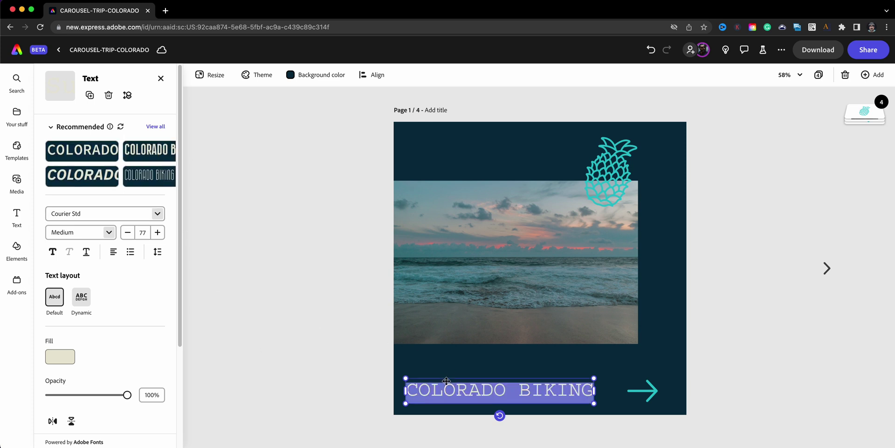
click(117, 210)
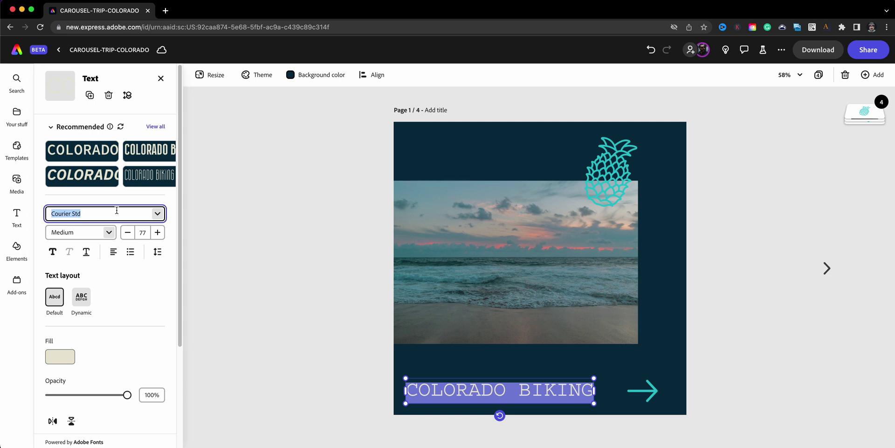
text(bebas)
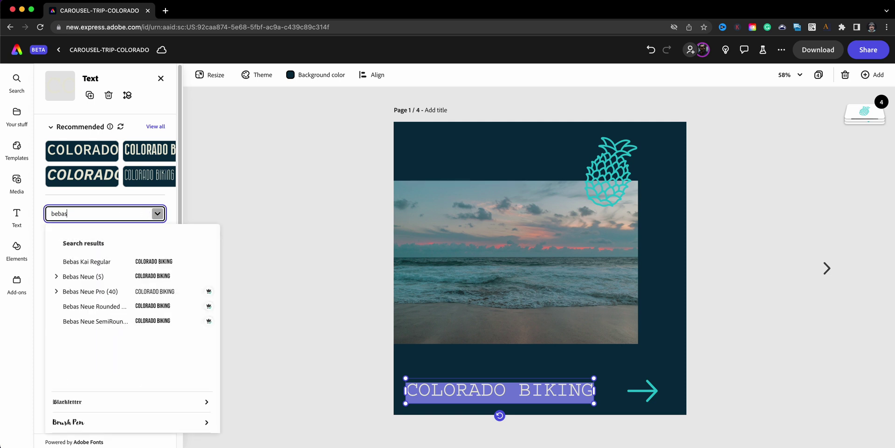
click(56, 277)
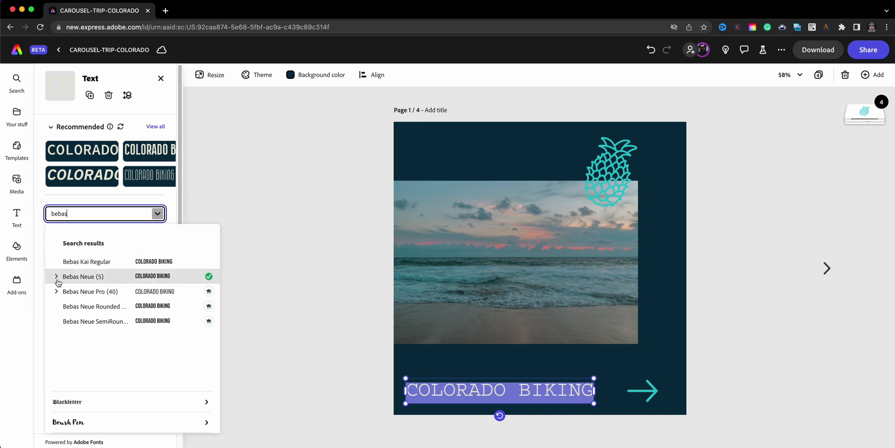
click(77, 351)
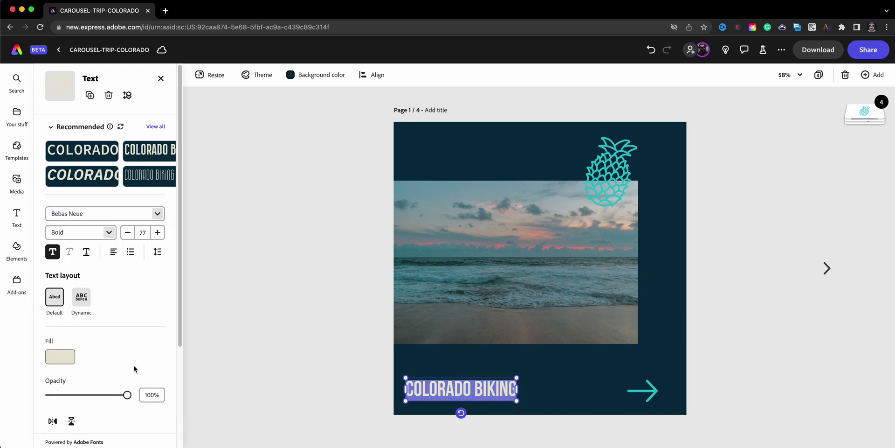
drag(516, 377, 609, 367)
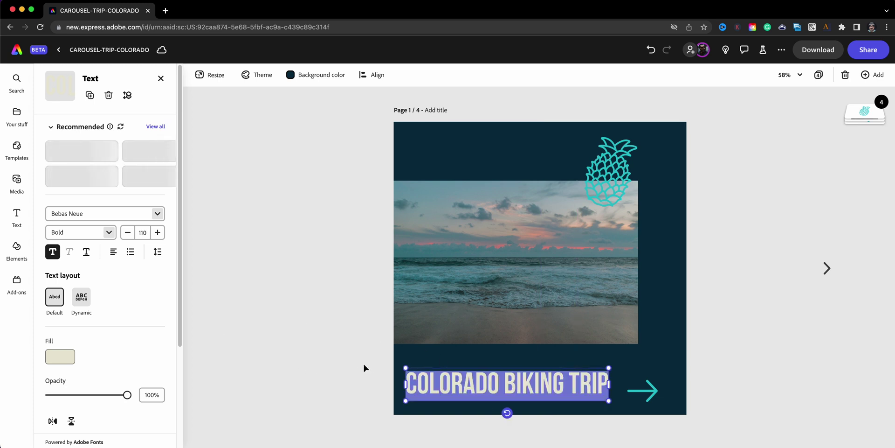
- Try the page theme's turquoise on the title and settle on its crimson as the fill color
click(74, 358)
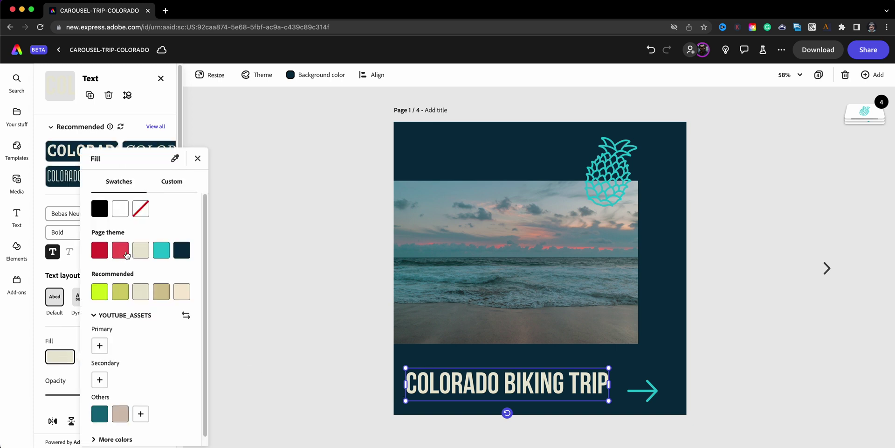
click(162, 254)
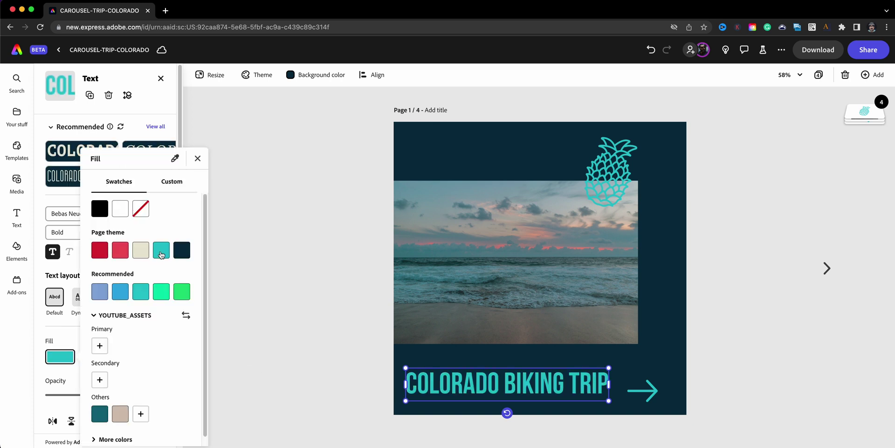
click(105, 251)
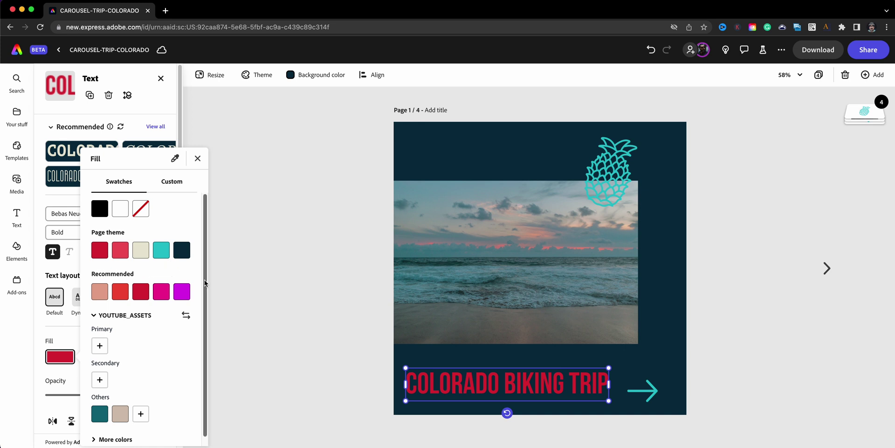
click(405, 386)
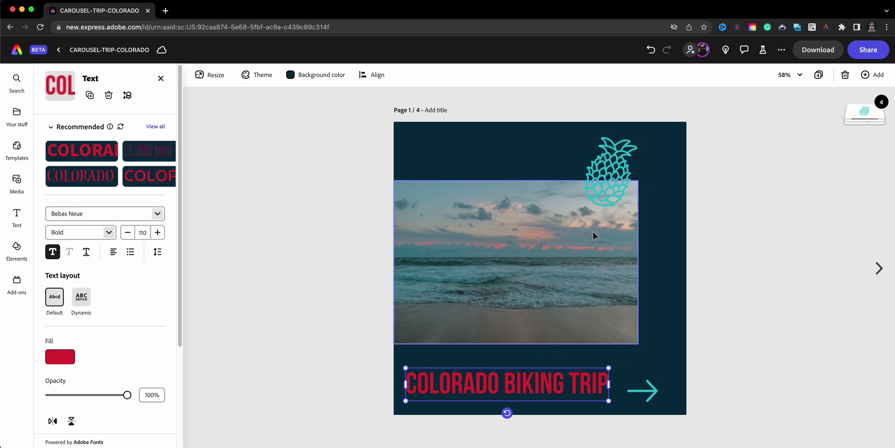
- Delete the pineapple icon from page 1 and look through the icon library for colorado icons
click(608, 180)
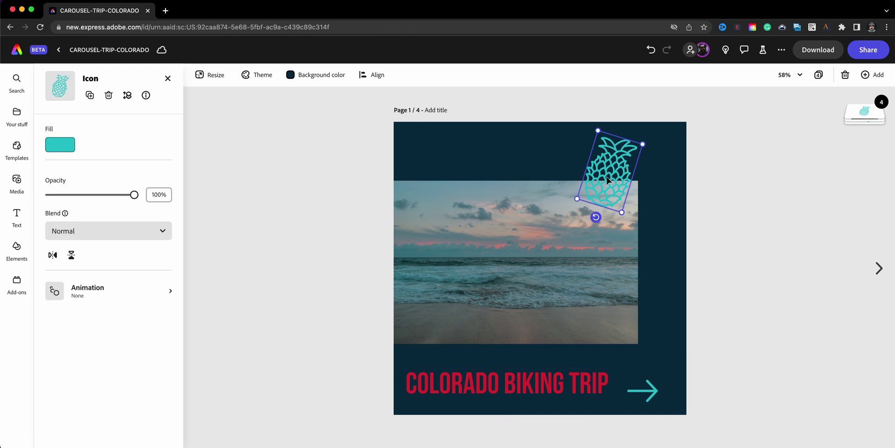
click(108, 96)
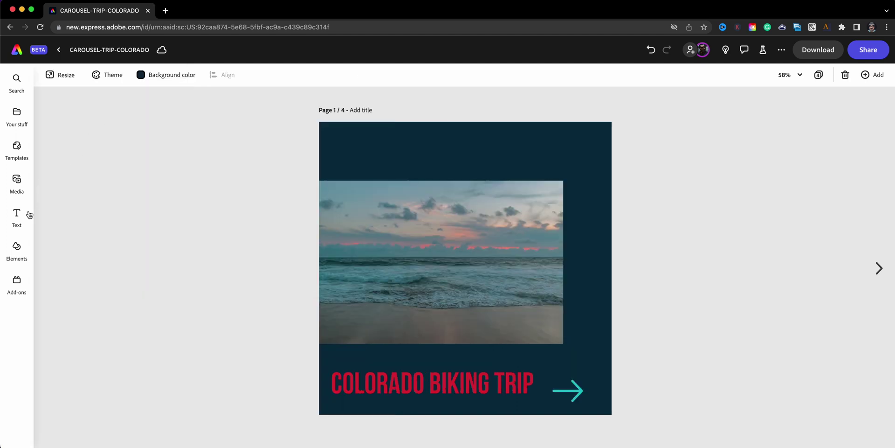
click(17, 244)
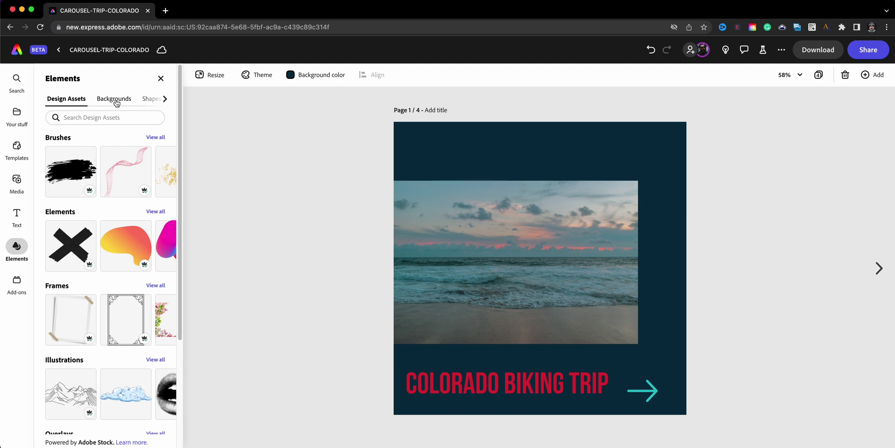
click(165, 100)
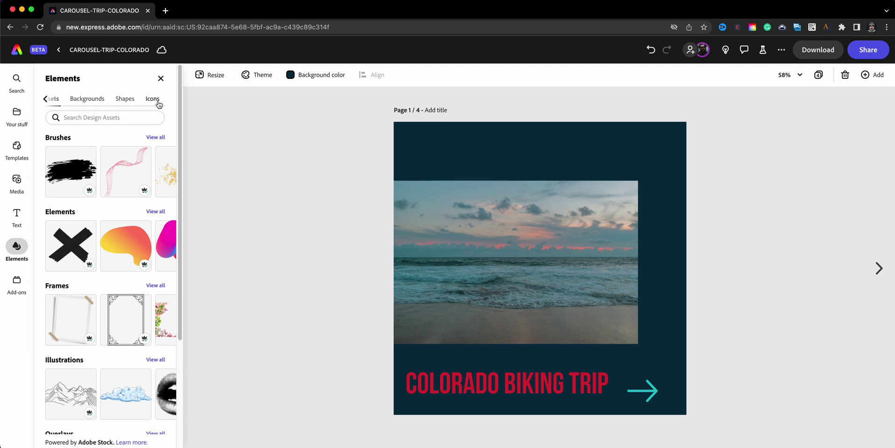
click(155, 100)
click(131, 117)
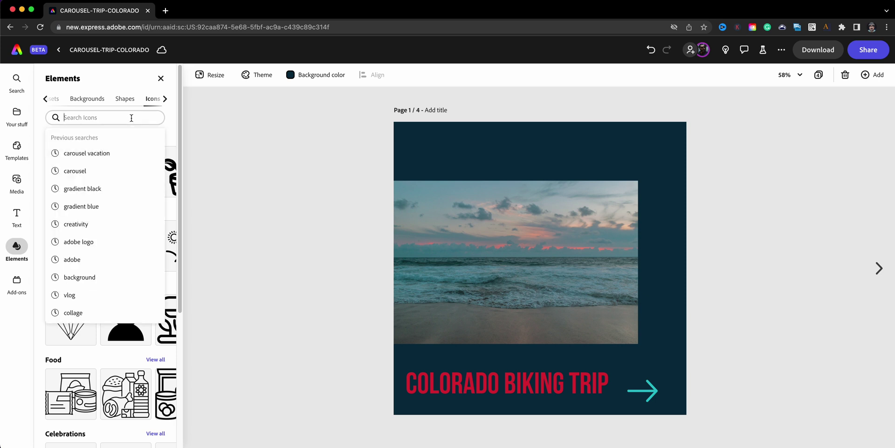
text(colorado)
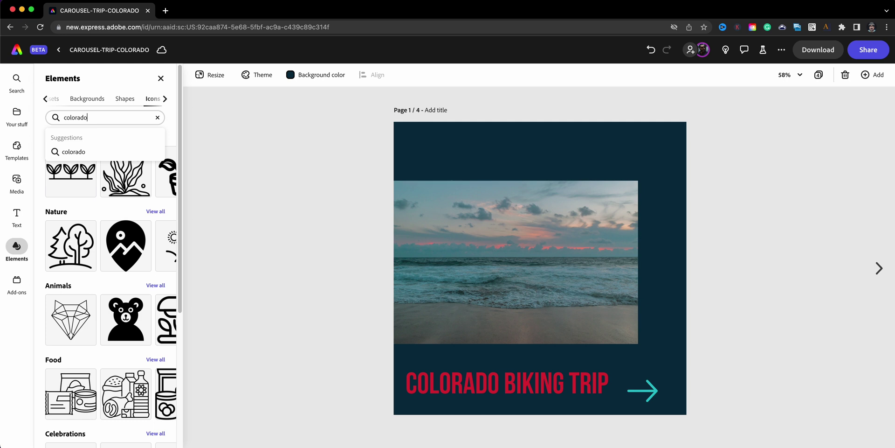
key(Return)
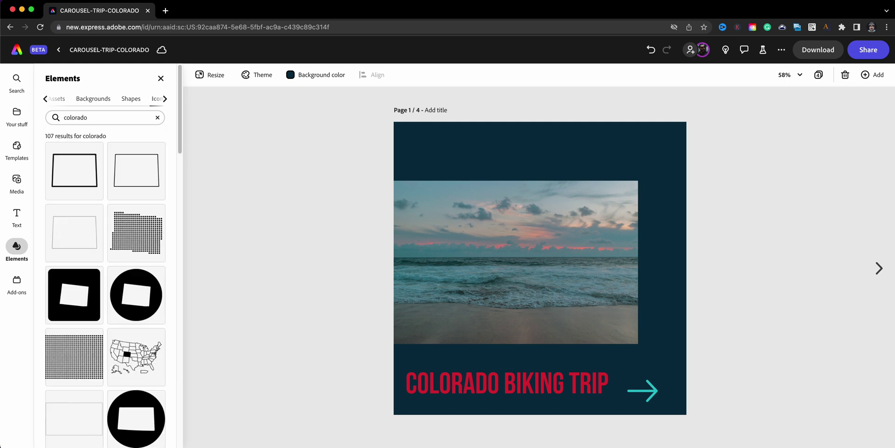
scroll(133, 184, down, 10)
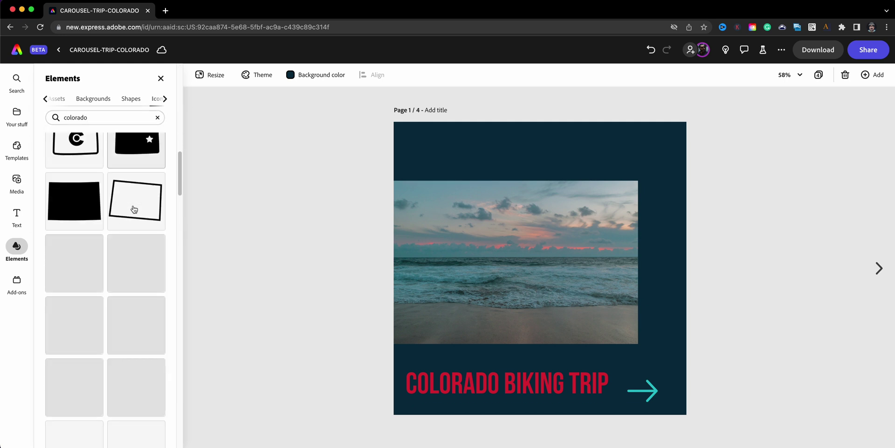
scroll(133, 209, up, 5)
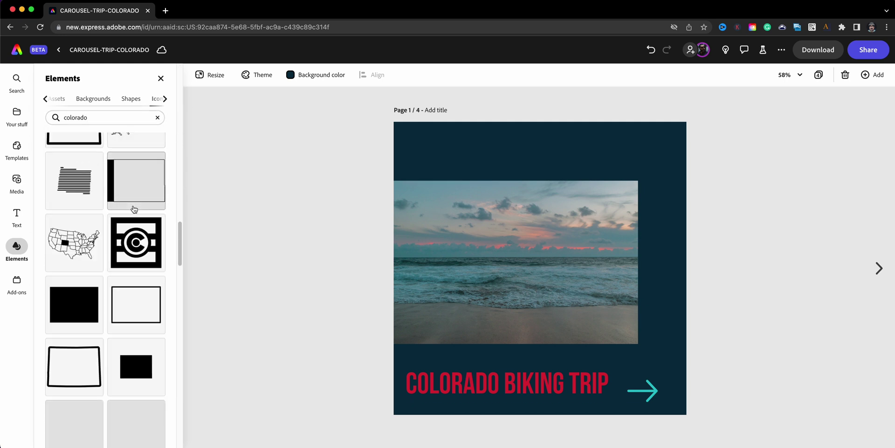
- Search the icons for mountains and add the circular badge icon with solid mountain peaks to page 1
click(123, 123)
key(ctrl+a)
text(mou)
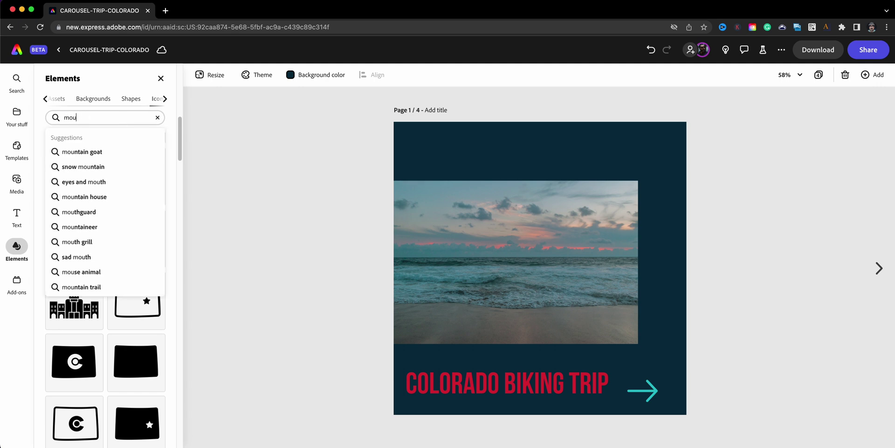
text(ntains)
key(Return)
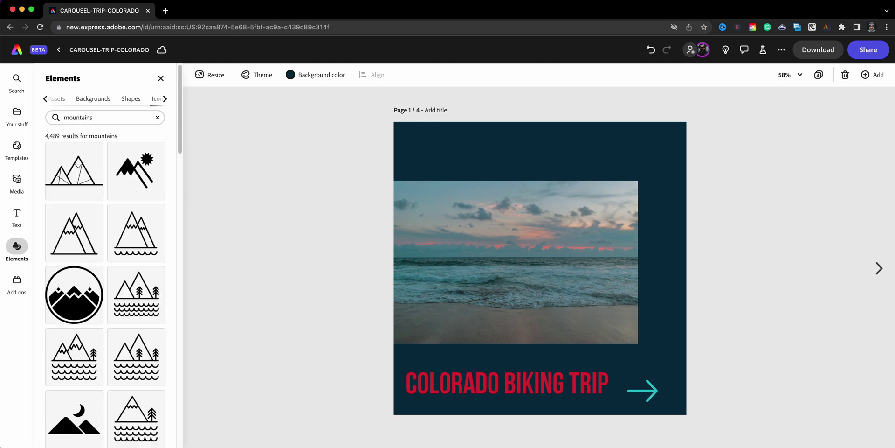
scroll(91, 250, down, 5)
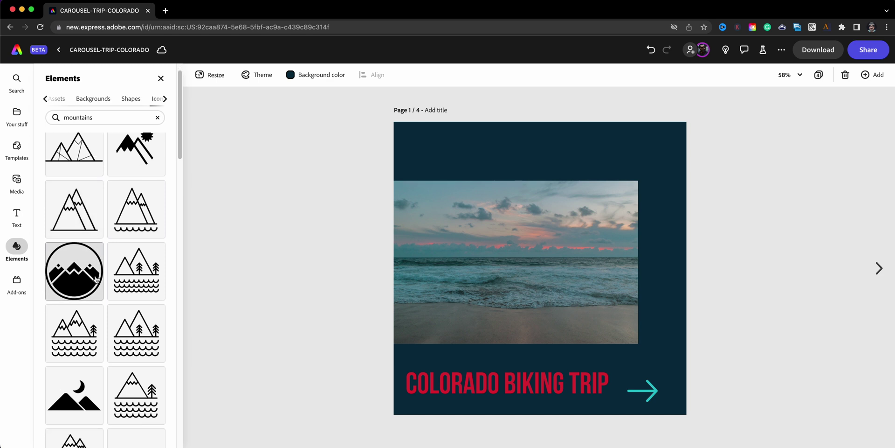
scroll(88, 247, up, 3)
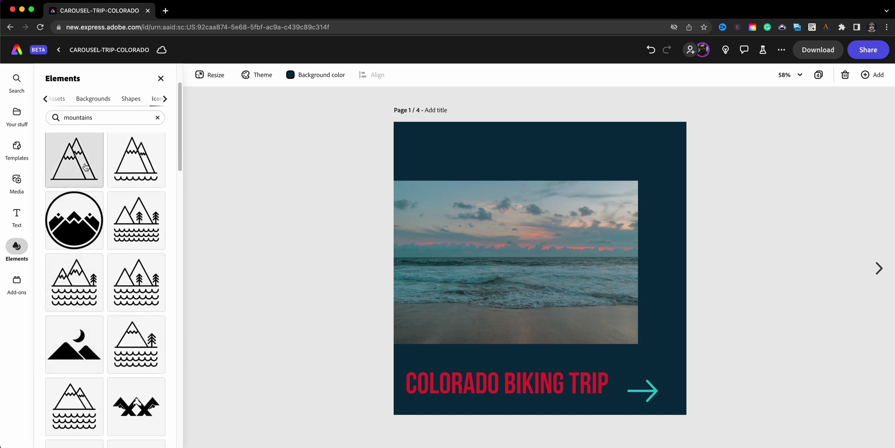
click(80, 217)
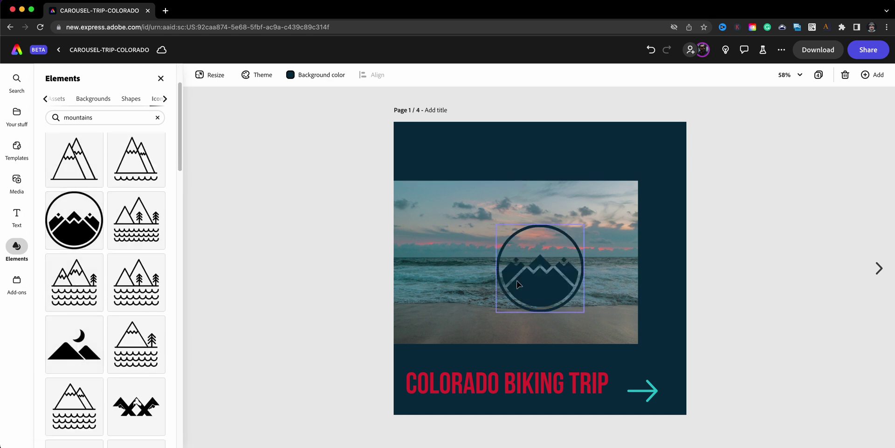
- Place the mountain badge over the photo's upper-right corner, tilted slightly clockwise and scaled down a little
drag(525, 284, 606, 193)
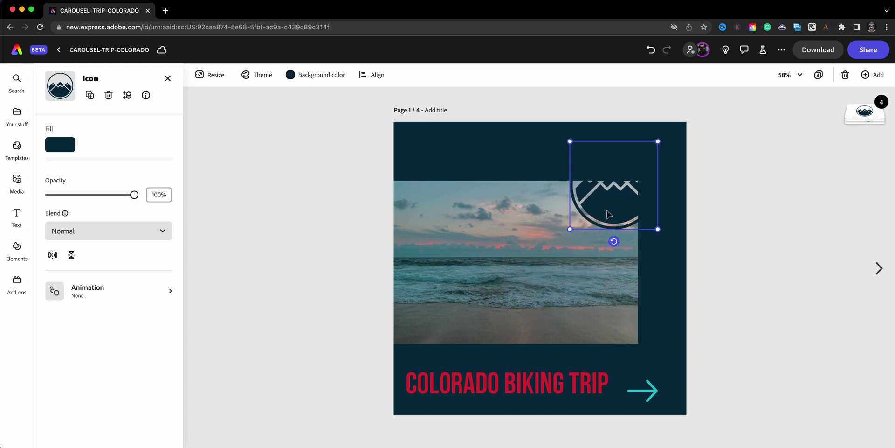
drag(618, 239, 603, 237)
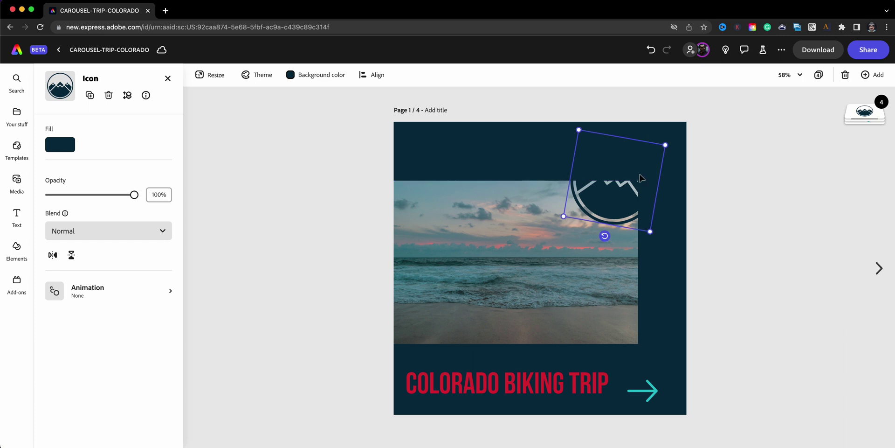
drag(663, 150, 652, 159)
drag(607, 198, 612, 196)
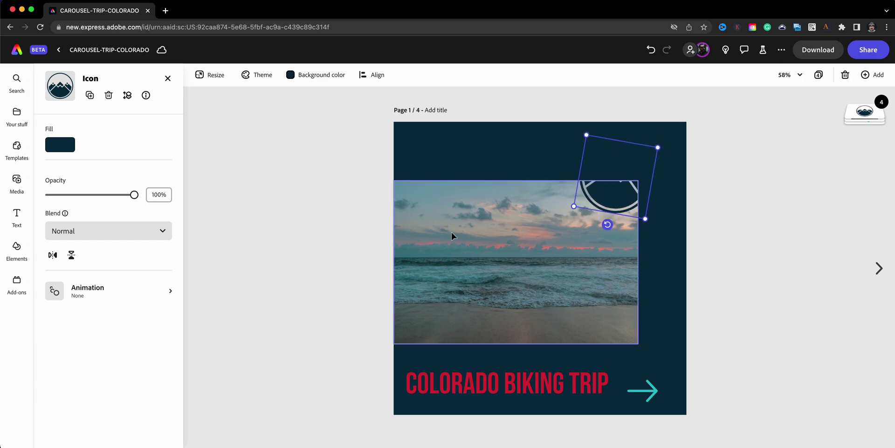
- Fill the mountain badge with the page theme's turquoise to match the arrow icon
click(60, 145)
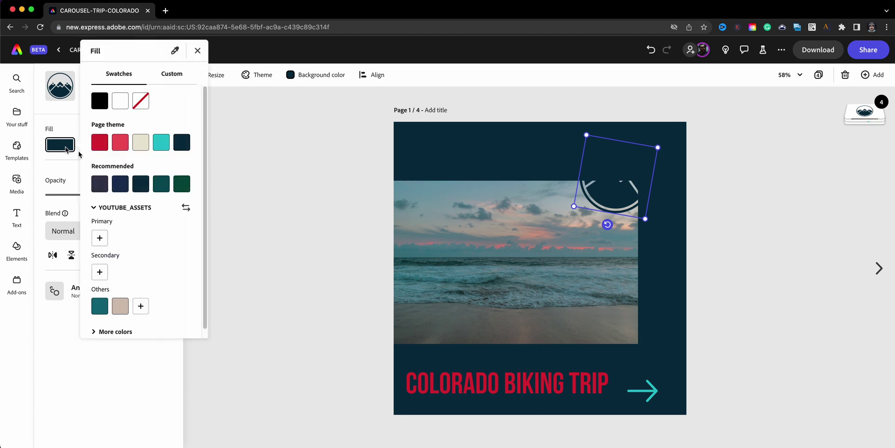
click(161, 142)
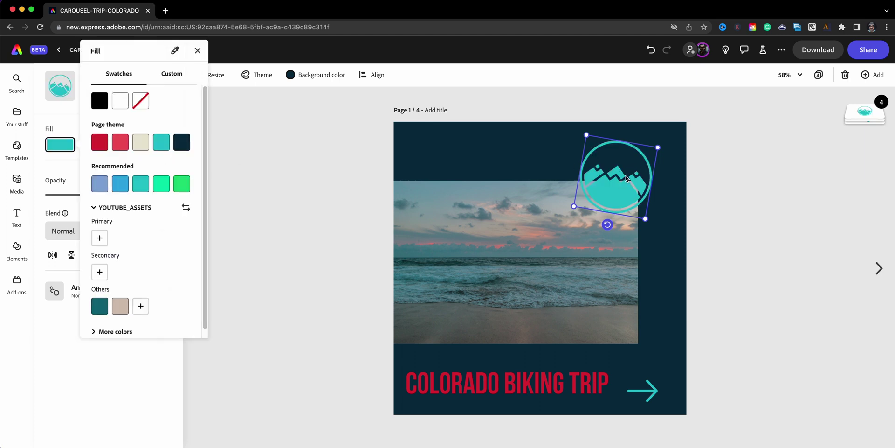
click(626, 178)
click(643, 394)
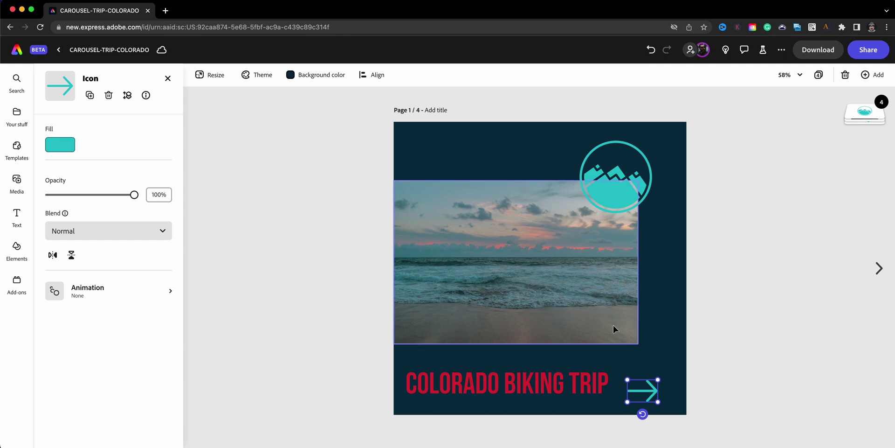
- Replace the beach photo on page 1 with IMG_5289.jpg, uploaded from the CAROUSEL-COLORADO folder on the Desktop
click(522, 258)
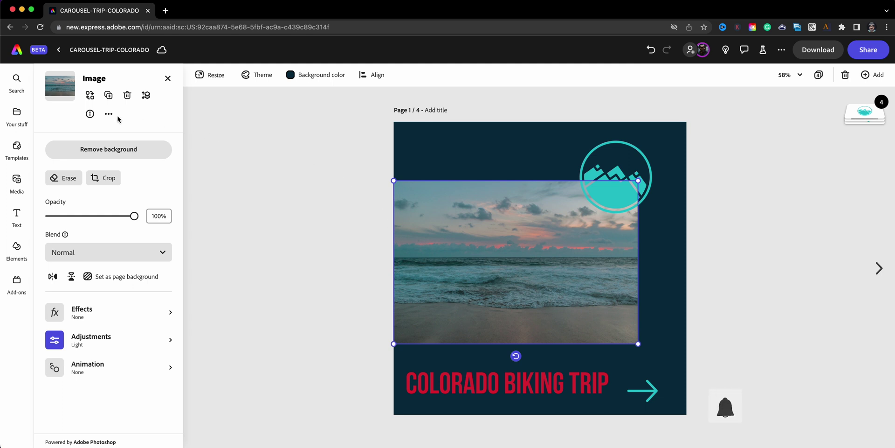
click(92, 97)
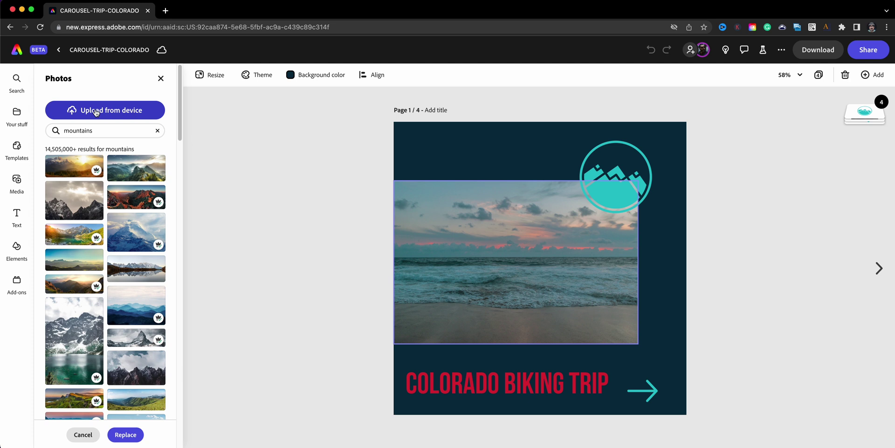
click(96, 112)
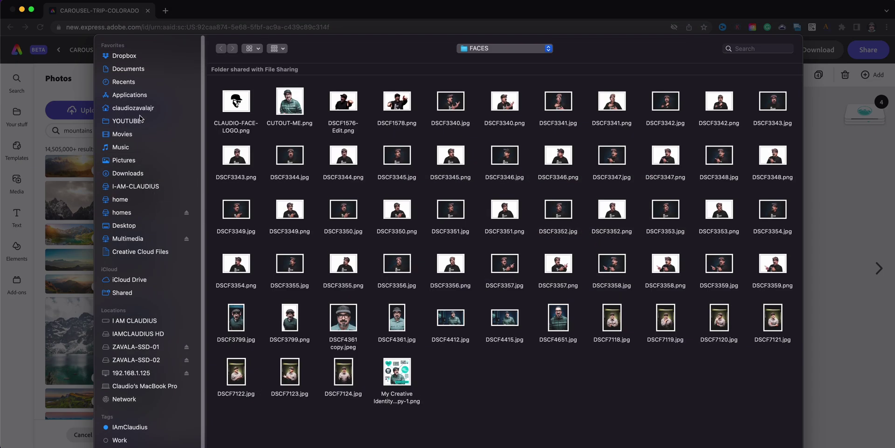
click(135, 225)
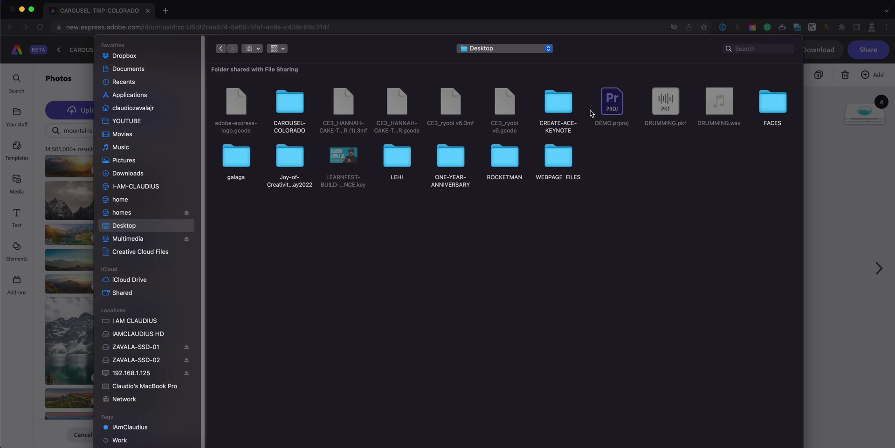
click(294, 111)
double_click(295, 111)
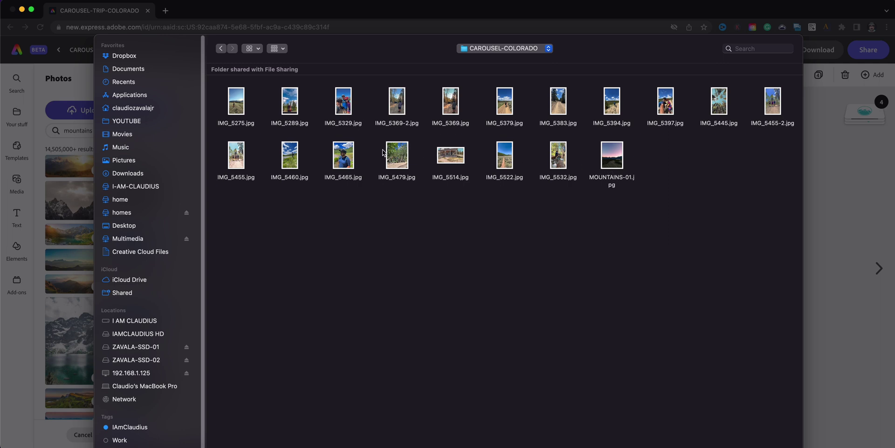
click(290, 111)
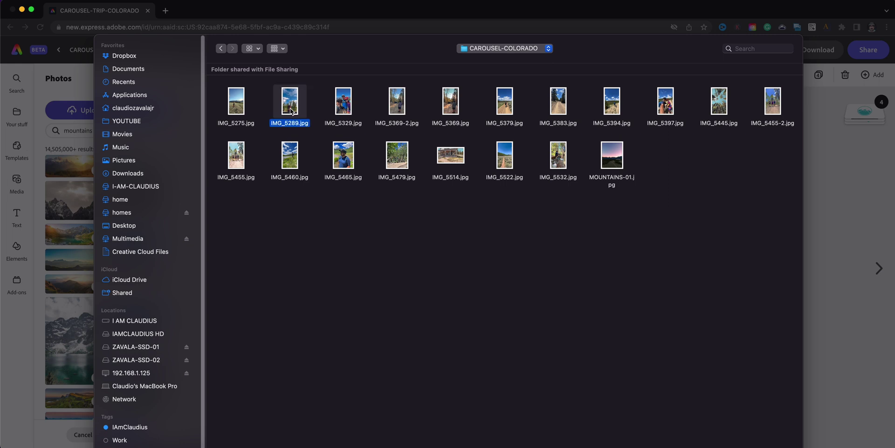
key(Return)
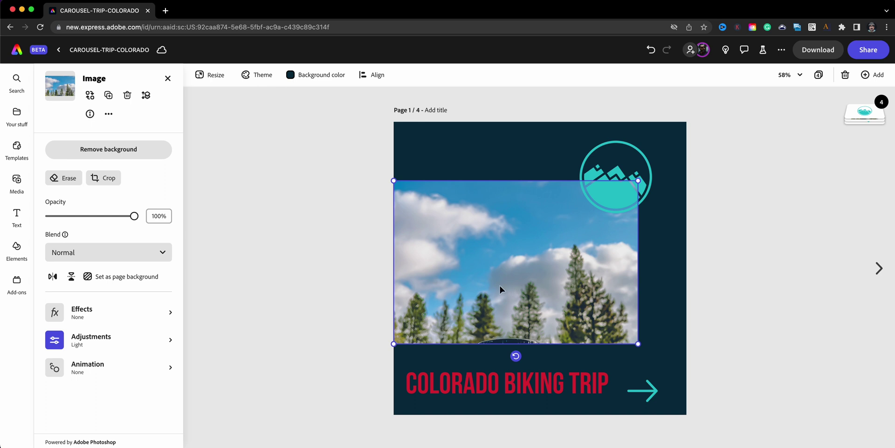
- Reposition the photo upward within its crop frame on page 1 so the whole Colorado mug shows
click(106, 181)
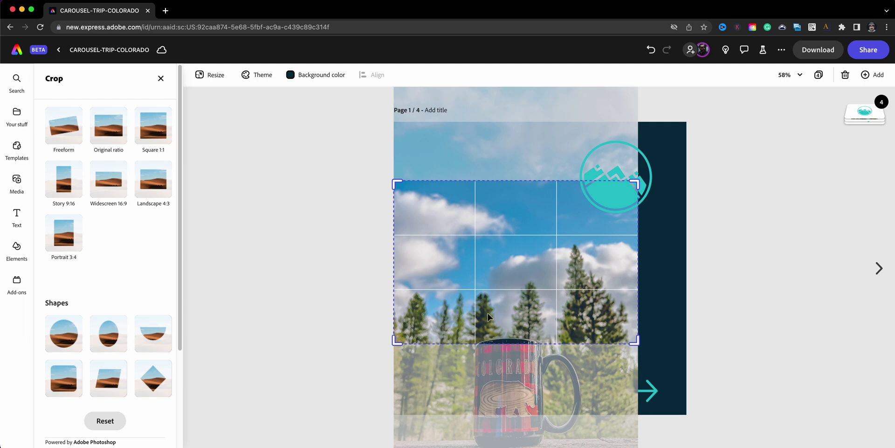
drag(489, 319, 488, 217)
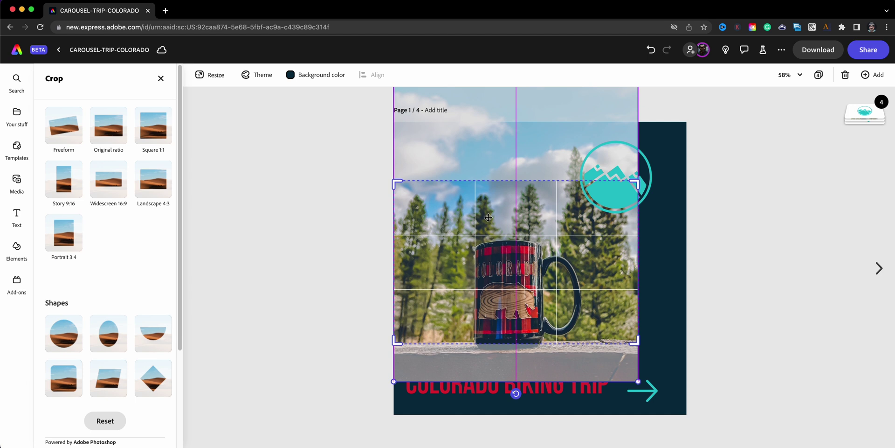
click(323, 319)
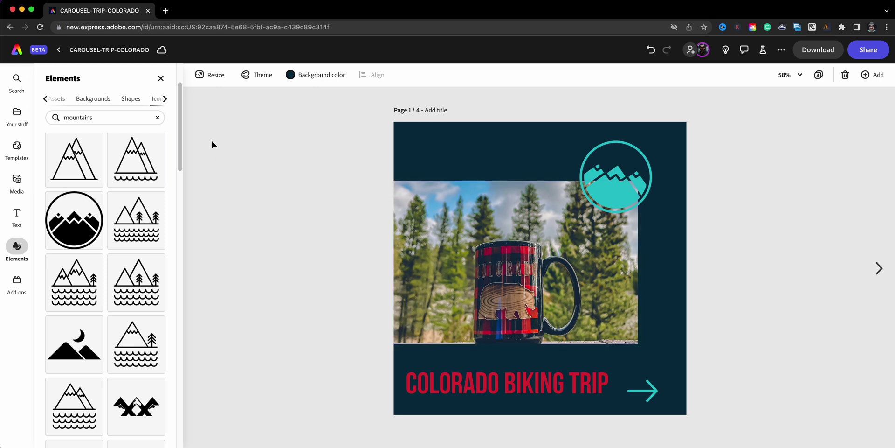
- Copy the turquoise arrow icon from page 1 and paste it in the same place on page 2
click(654, 395)
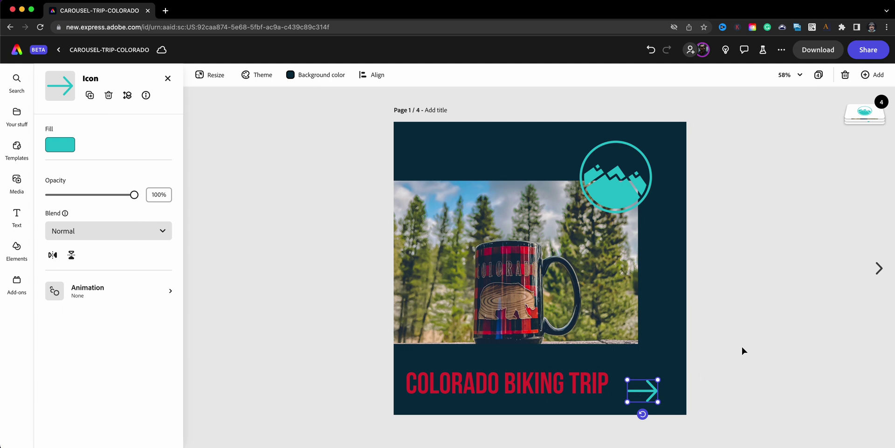
click(879, 268)
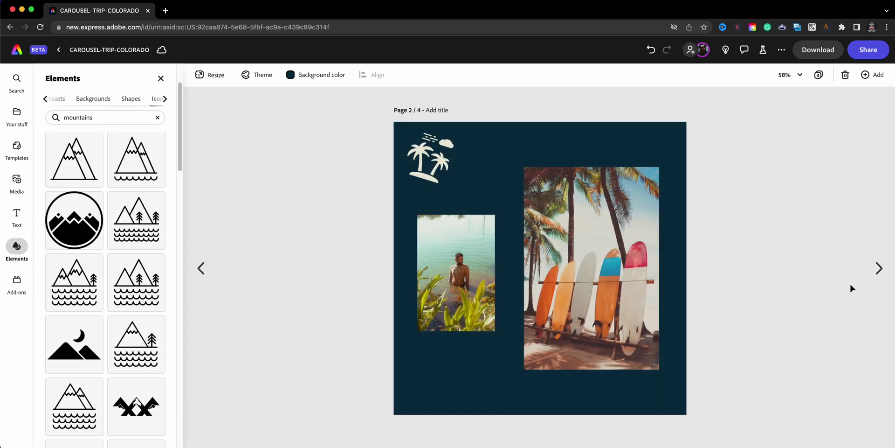
key(super+v)
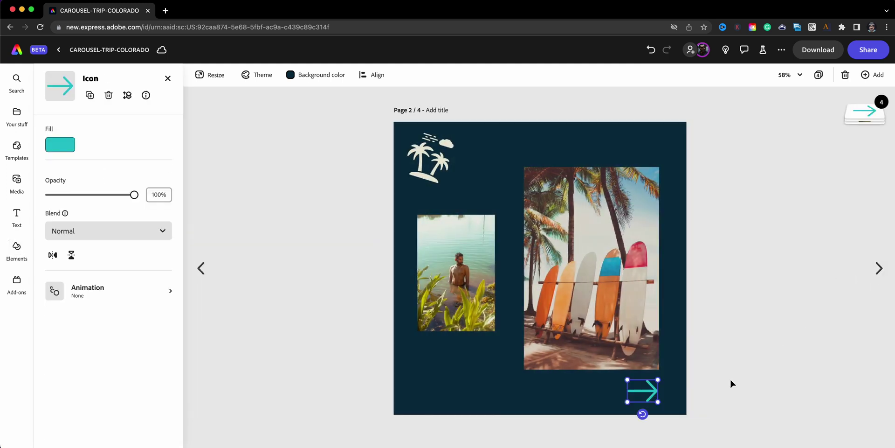
- On page 3, move the Beach getaway text to the lower-left corner and paste the turquoise arrow into the lower-right corner
click(878, 269)
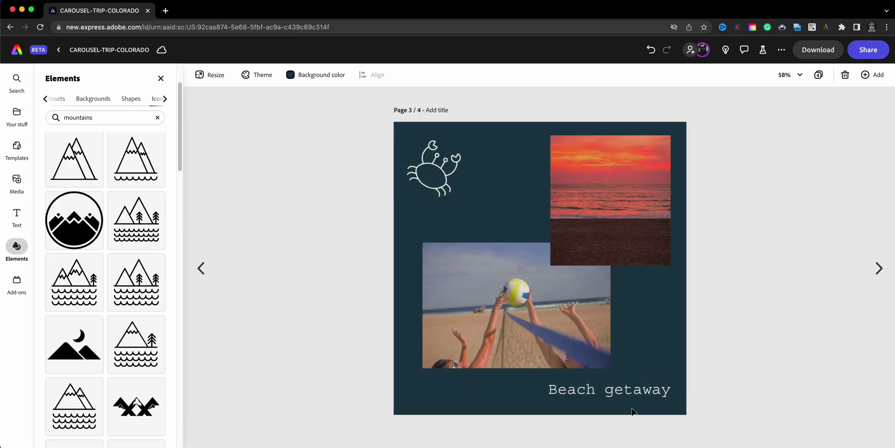
click(624, 394)
drag(625, 395, 489, 395)
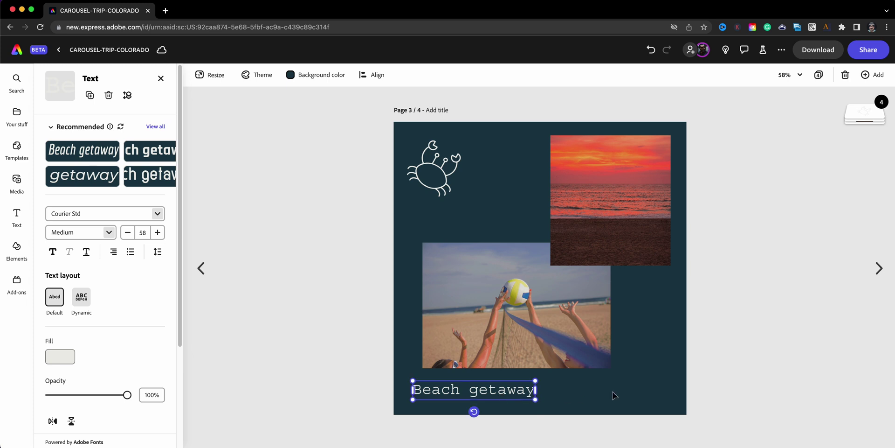
key(super+v)
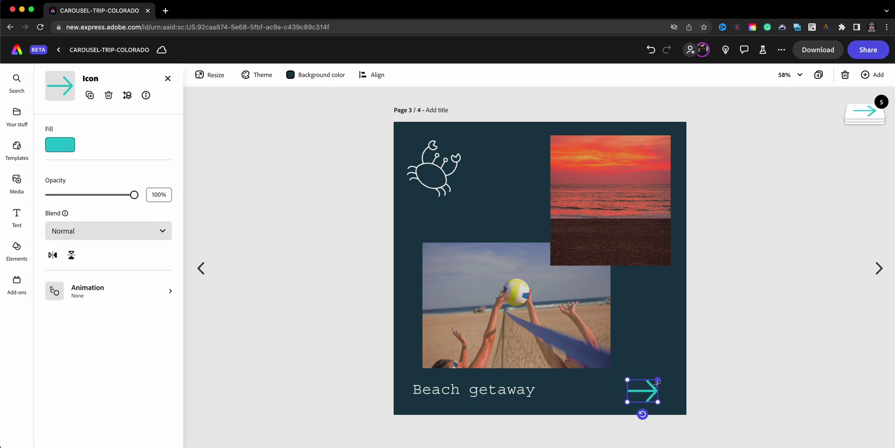
click(878, 268)
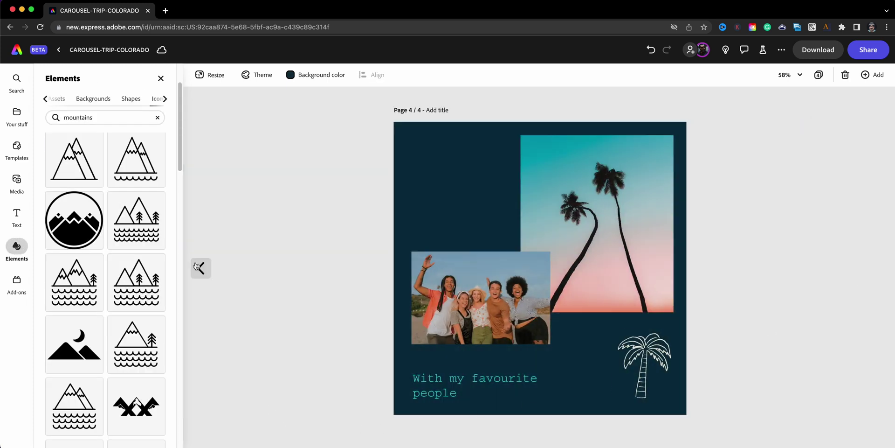
click(199, 269)
click(201, 269)
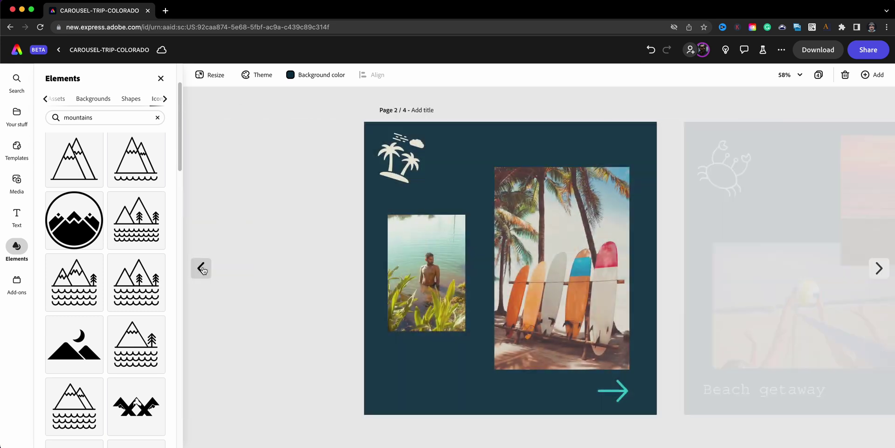
click(202, 268)
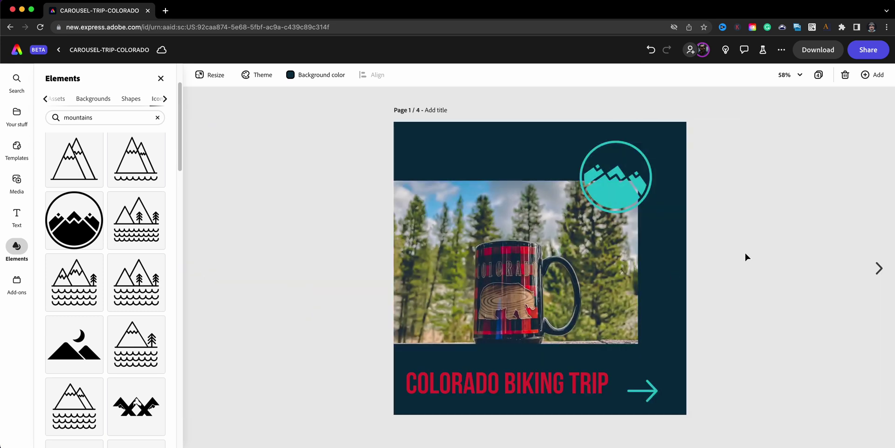
- Delete the palm island icon from page 2
click(879, 268)
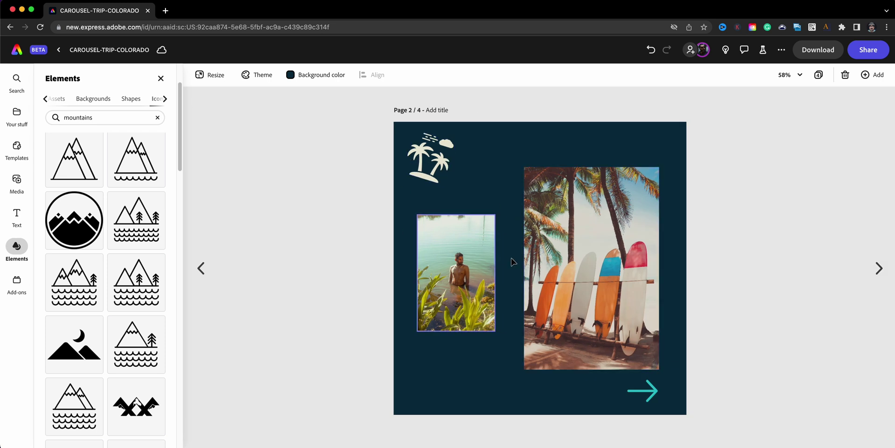
click(431, 161)
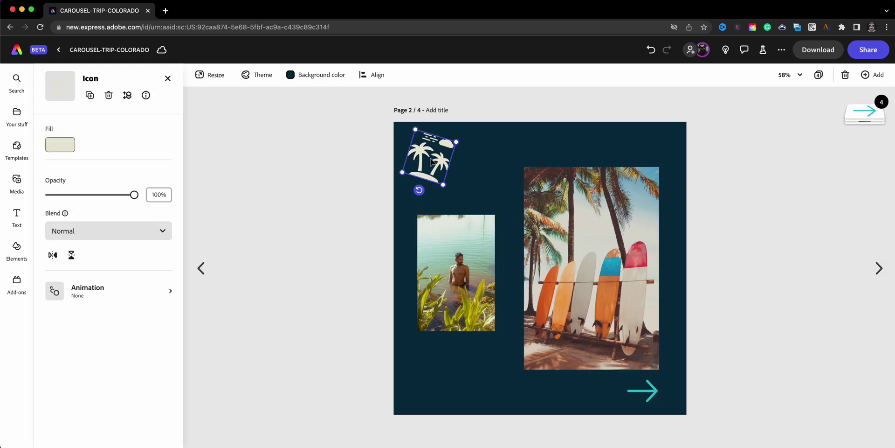
click(110, 96)
- Search the icons for mountain biking and add the solid silhouette of a rider on a mountain bike to page 2
click(87, 118)
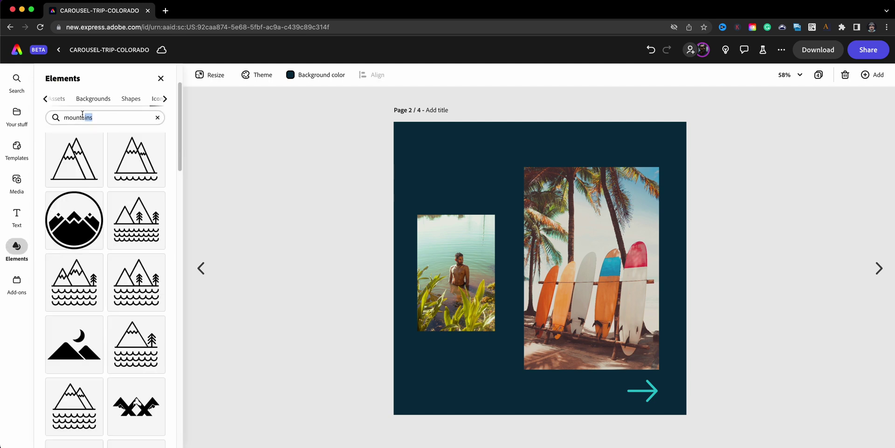
text(mou)
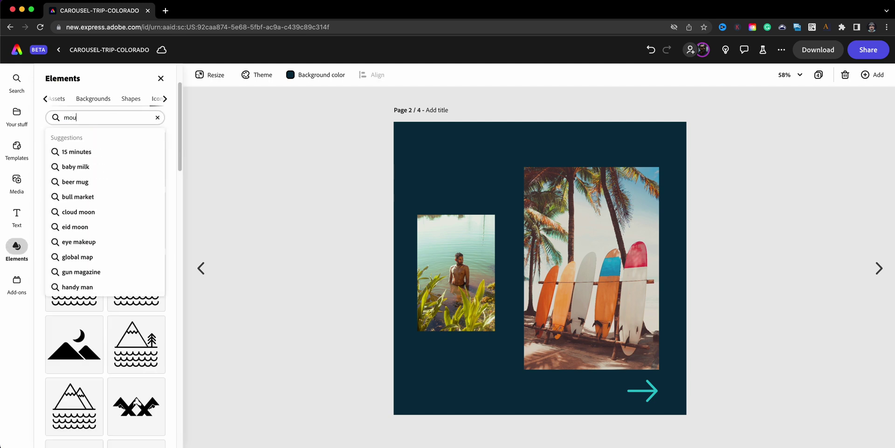
text(ntain biking)
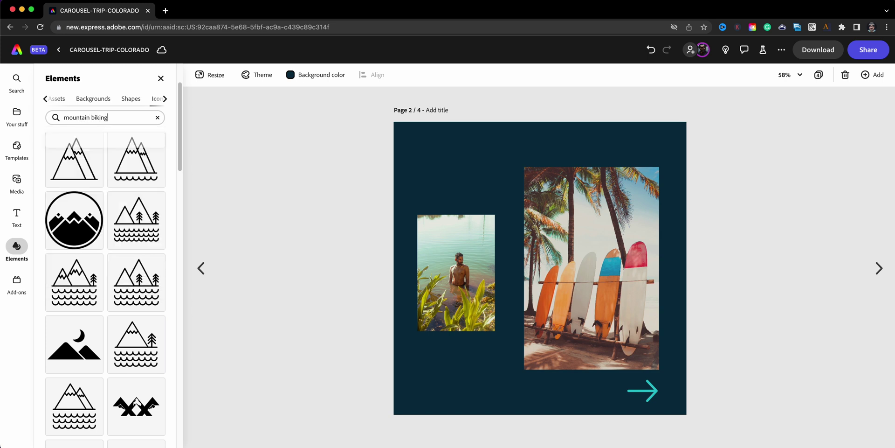
key(Return)
scroll(128, 275, down, 10)
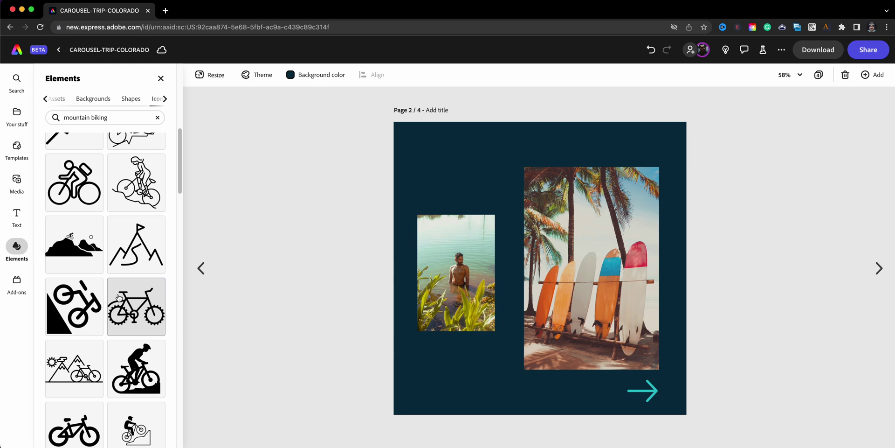
scroll(120, 297, down, 3)
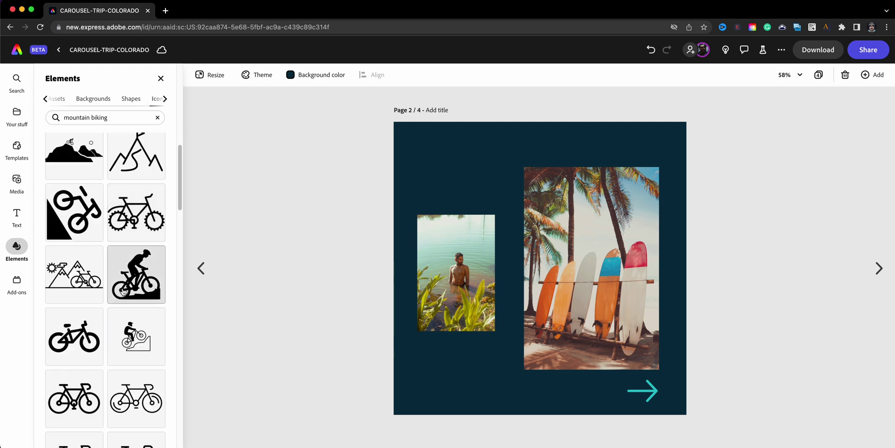
scroll(123, 292, down, 2)
click(137, 233)
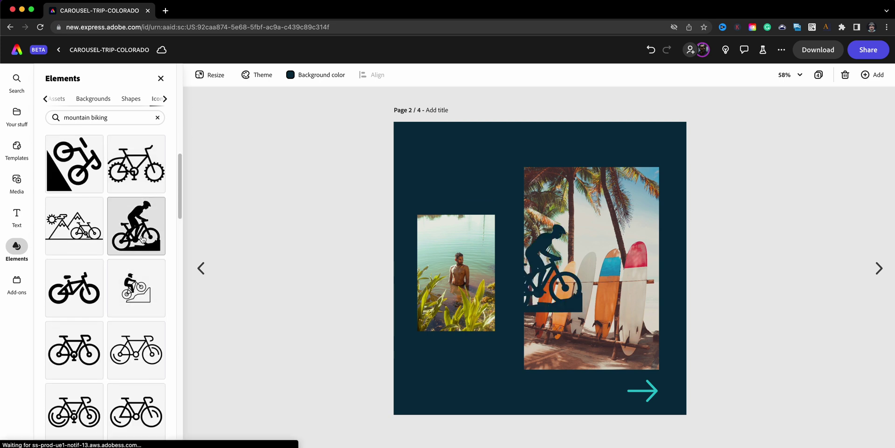
- Fill the biker icon with the page theme's lighter red and place it above the small photo, scaled down and tilted slightly counterclockwise
drag(556, 296, 472, 214)
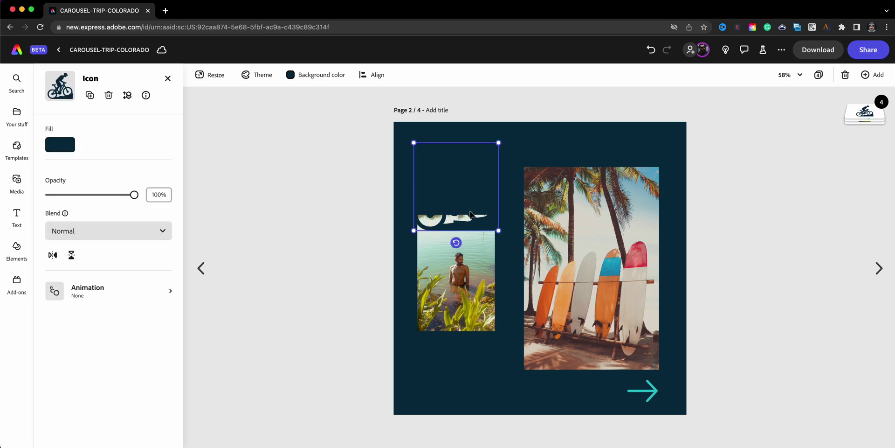
click(65, 150)
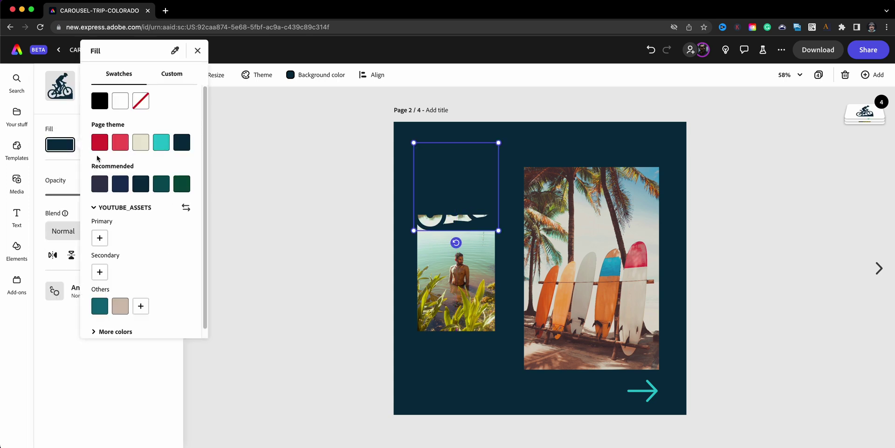
click(120, 144)
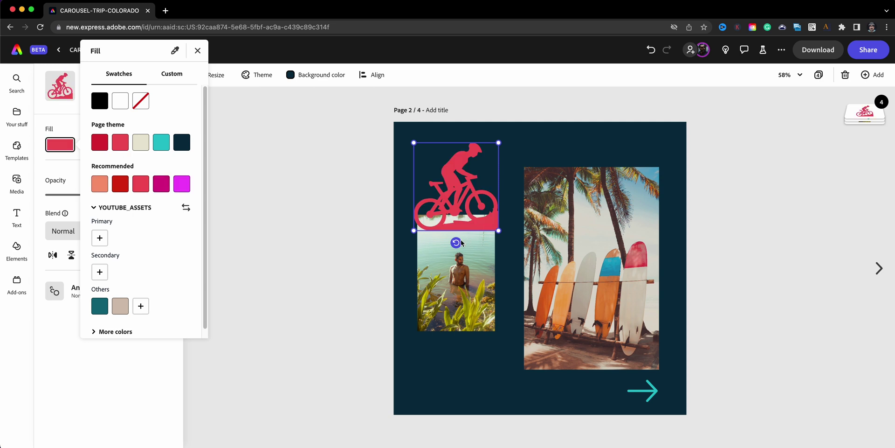
drag(463, 245, 488, 221)
drag(404, 155, 456, 168)
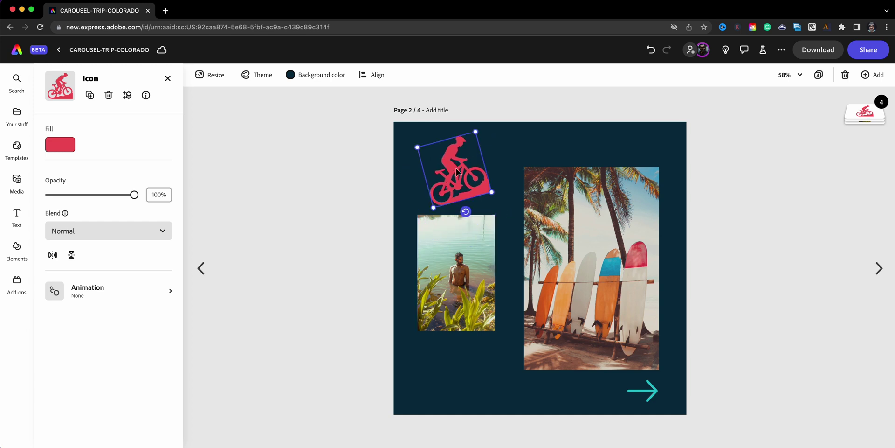
- Replace the small lake photo on page 2 with IMG_5460.jpg, uploaded from the CAROUSEL-COLORADO folder
click(457, 255)
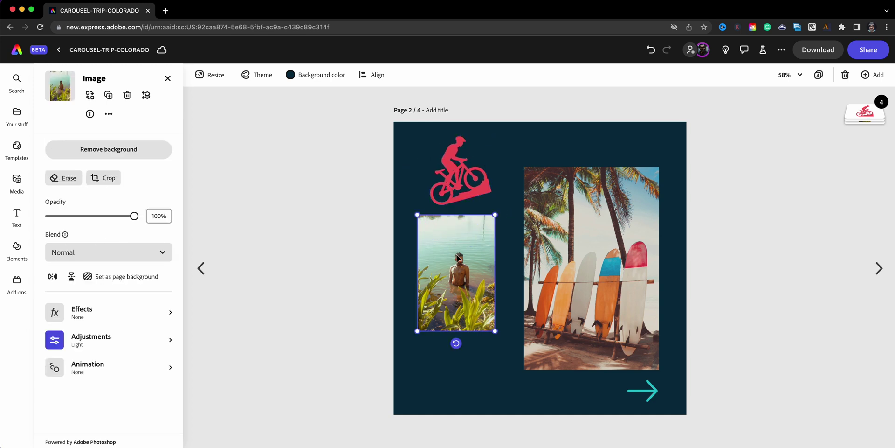
click(90, 95)
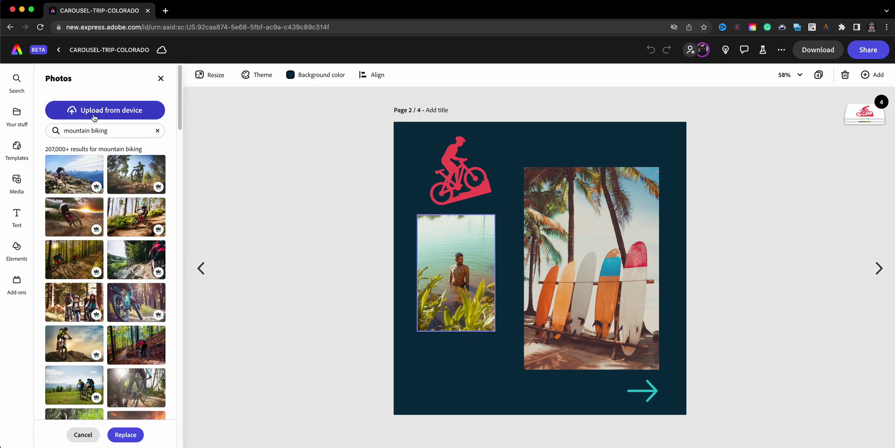
click(93, 114)
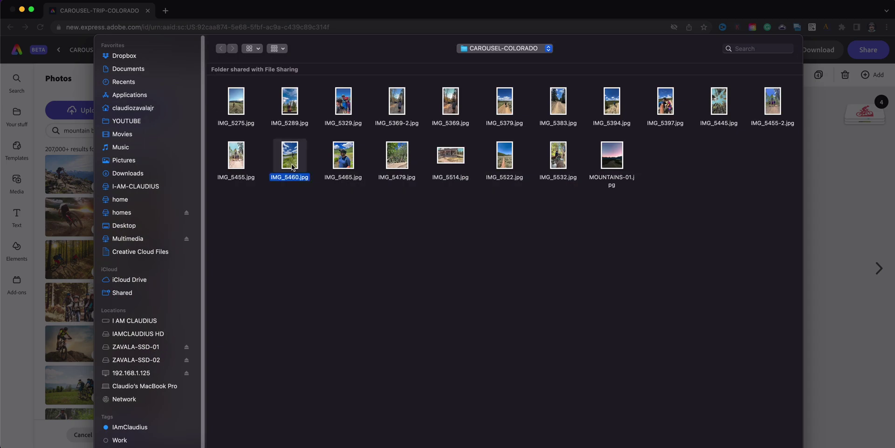
double_click(292, 164)
click(470, 283)
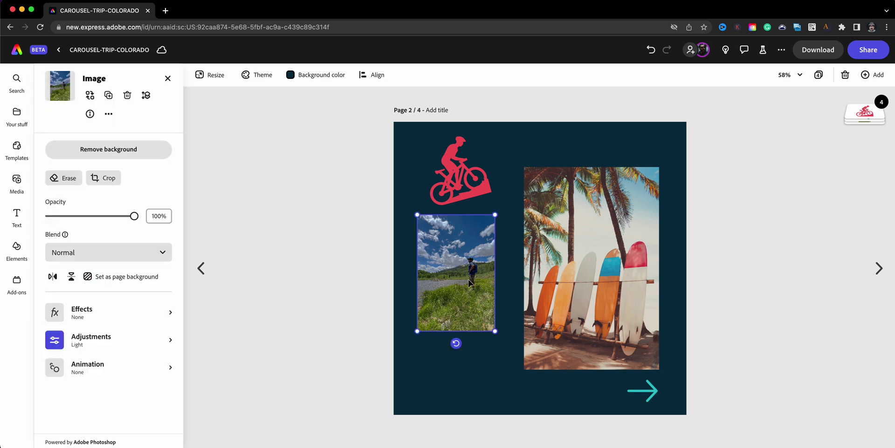
- Enlarge and reposition the small photo inside its crop frame on page 2 so the standing person sits near the frame's right edge
click(109, 179)
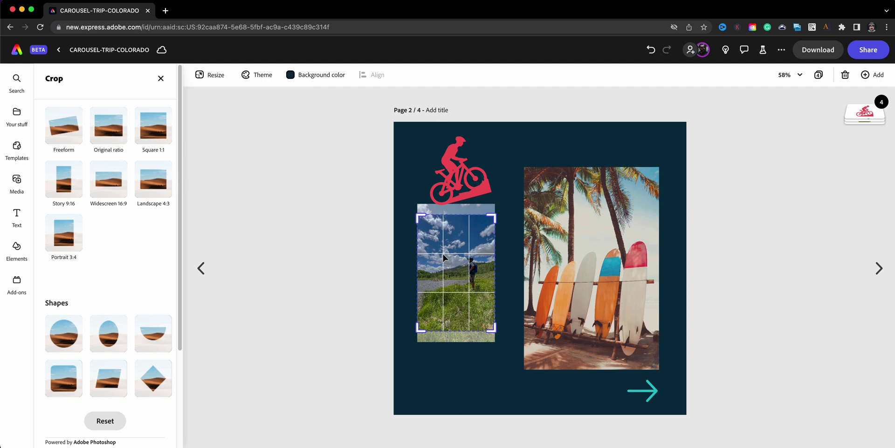
click(437, 240)
drag(495, 342, 522, 379)
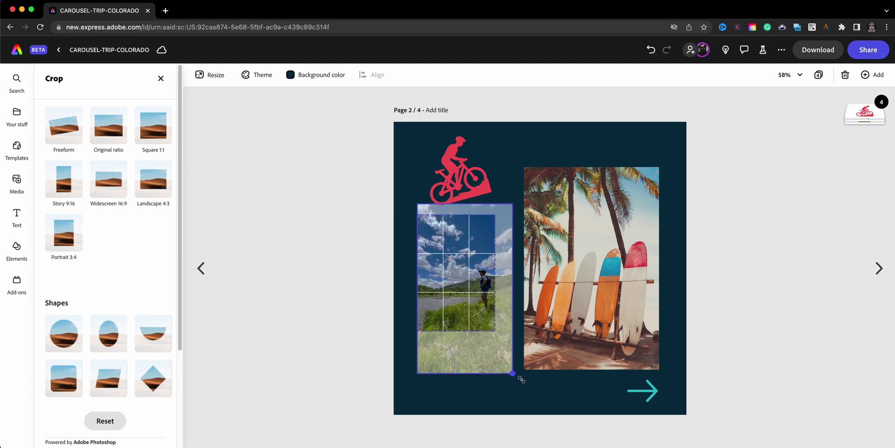
mouse_move(460, 297)
mouse_down()
mouse_move(437, 271)
mouse_move(447, 290)
mouse_up()
click(379, 254)
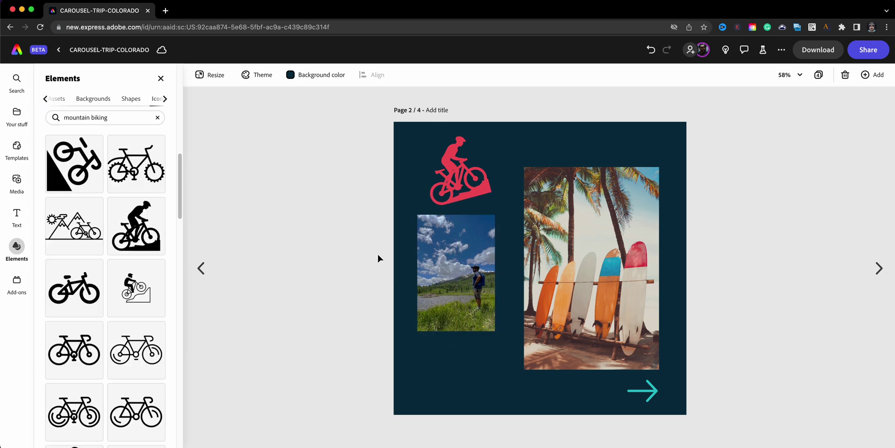
- Reset all adjustments on the small photo and raise its brightness to 80
click(449, 275)
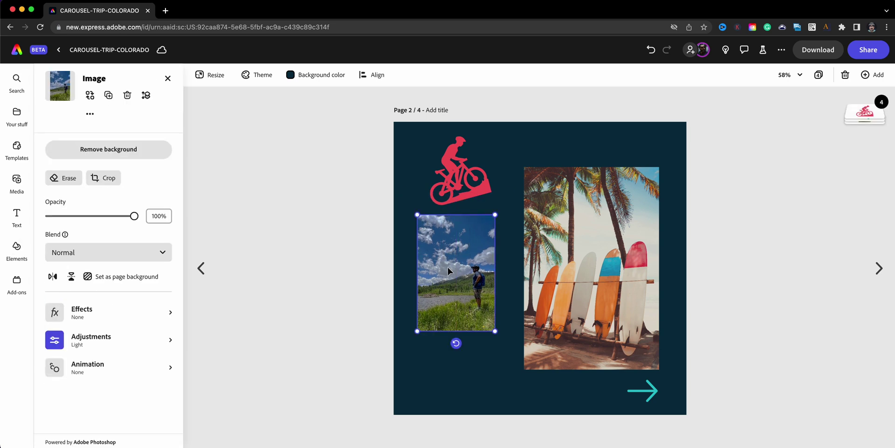
click(171, 340)
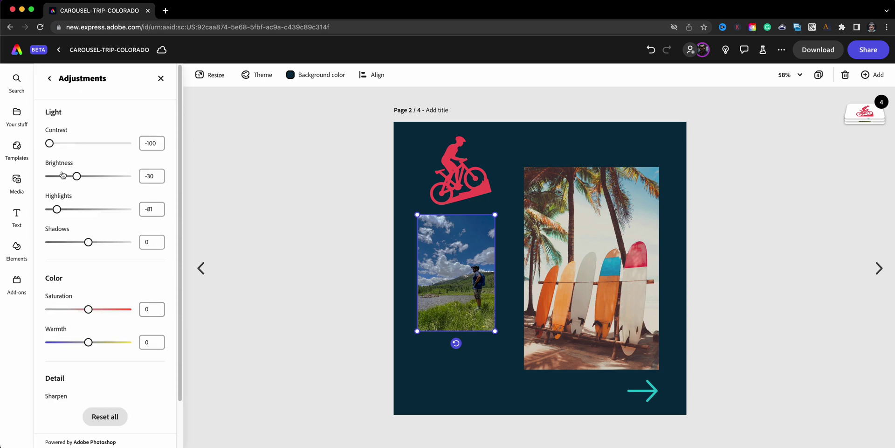
click(114, 417)
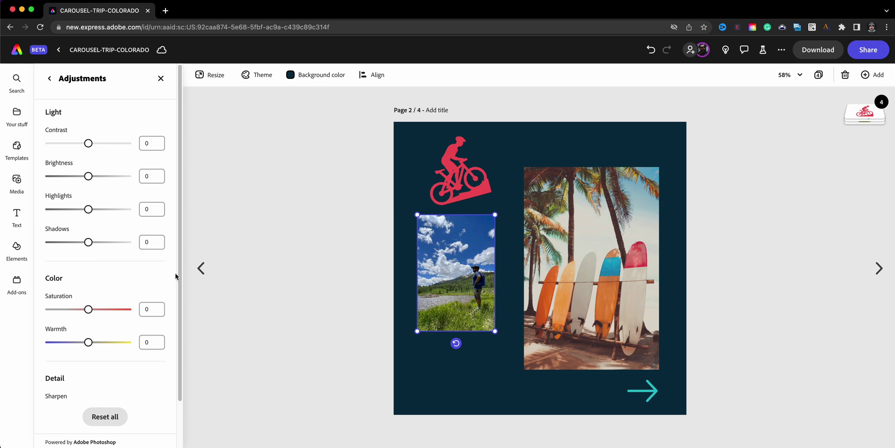
drag(87, 177, 124, 194)
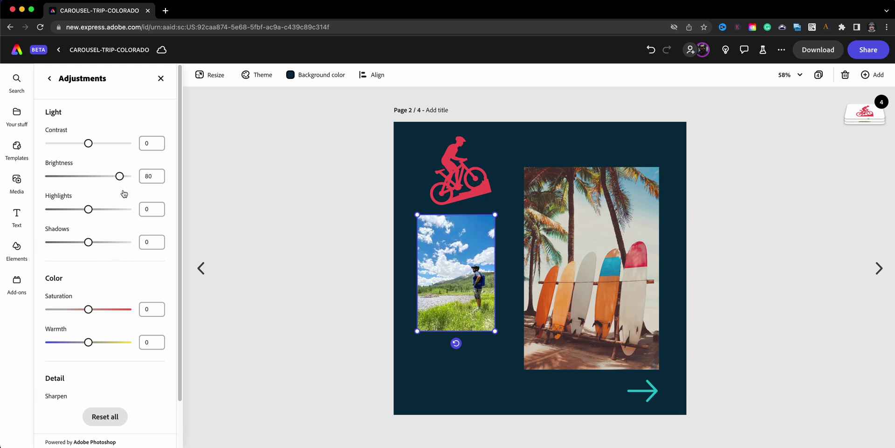
- Replace the large surfboard photo on page 2 with an uploaded photo looking up at tall trees against the sky
click(572, 263)
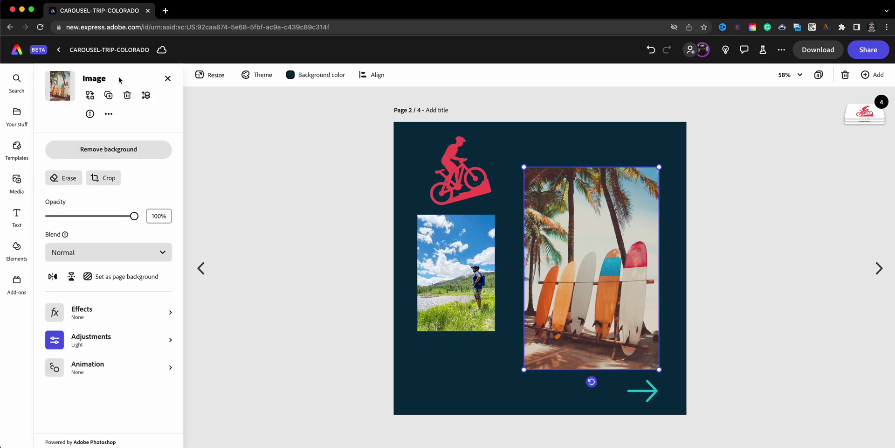
click(90, 95)
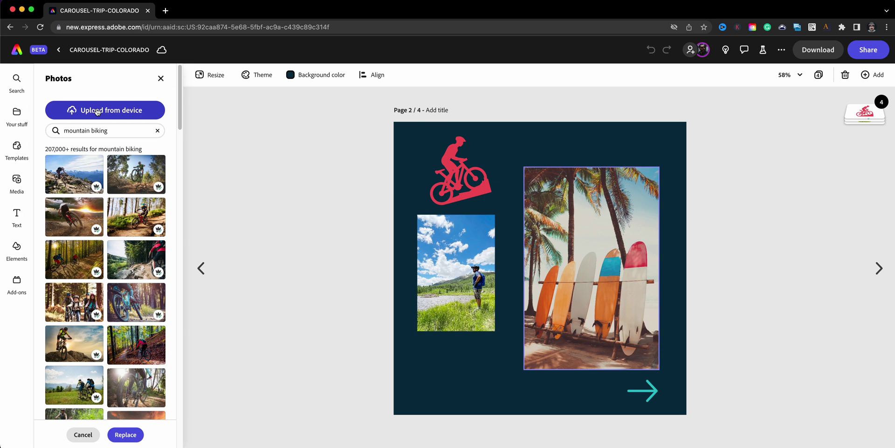
click(97, 112)
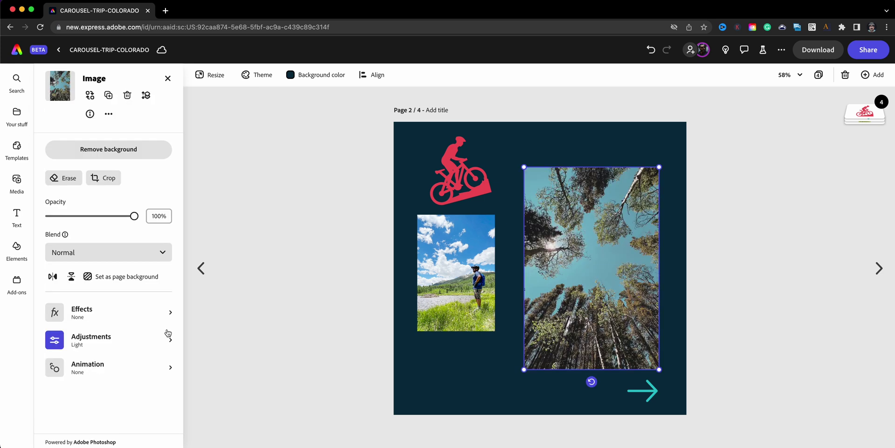
- Reset all adjustments on the large tree photo and raise its brightness to 43
click(169, 335)
click(104, 416)
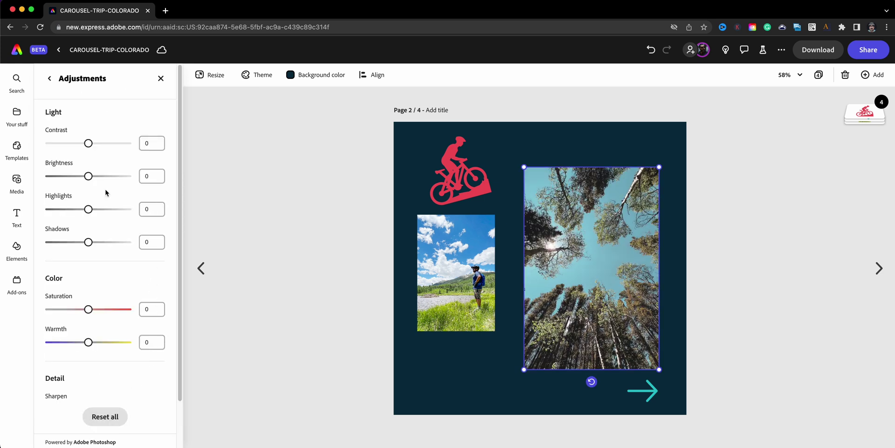
drag(89, 176, 105, 177)
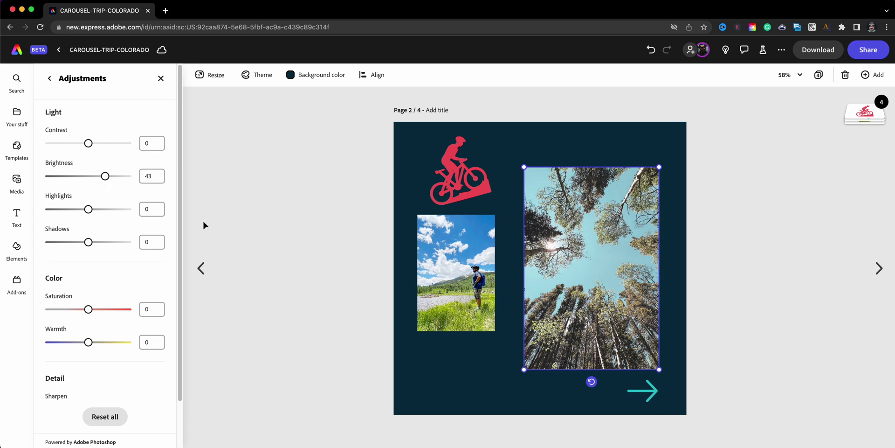
click(862, 306)
- Go to page 3 and delete the crab icon
click(879, 269)
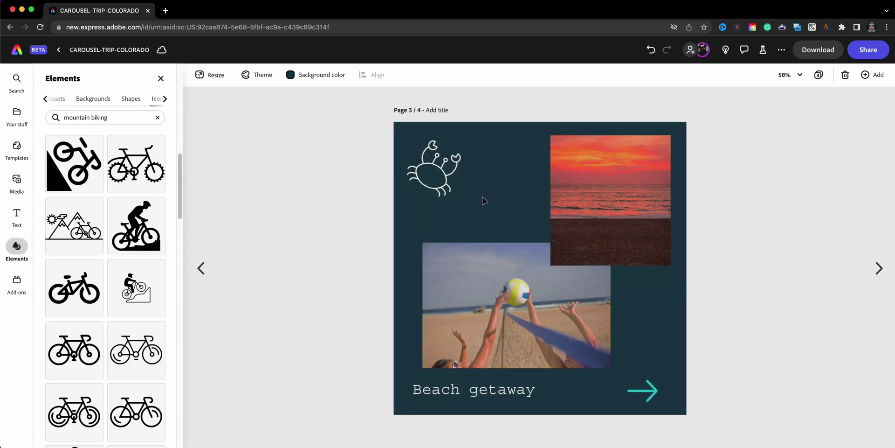
click(455, 185)
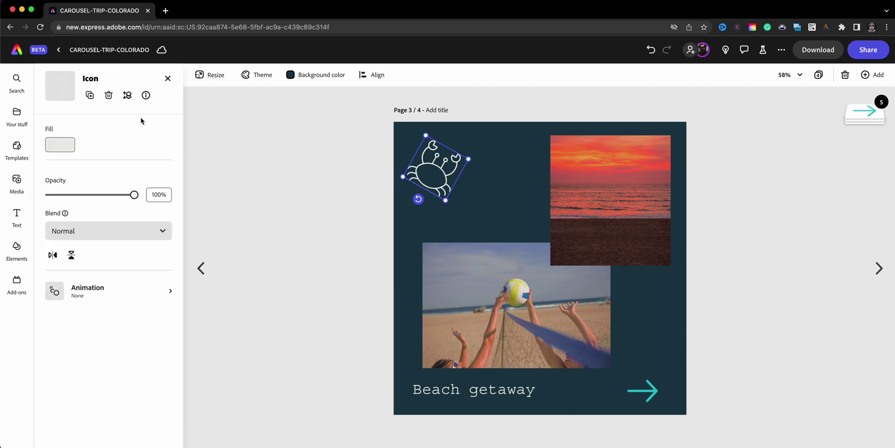
click(109, 95)
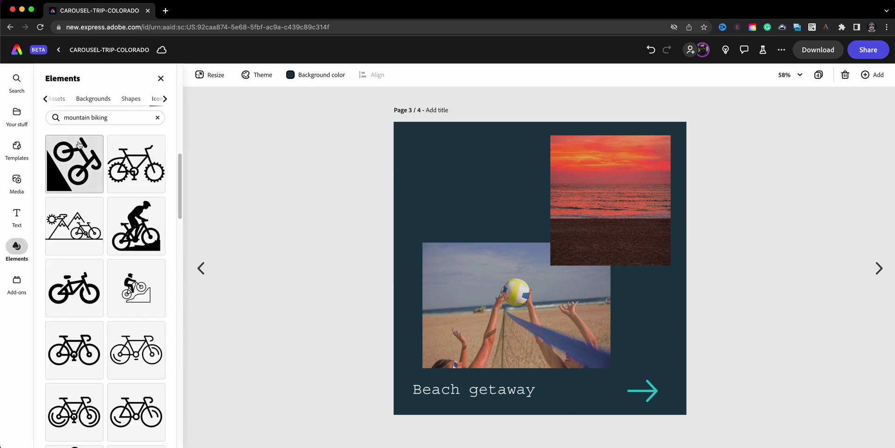
- Search the icons for mountain and add the solid twin-peak mountain icon with outlined tops to page 3
double_click(92, 117)
key(ctrl+a)
text(mountain)
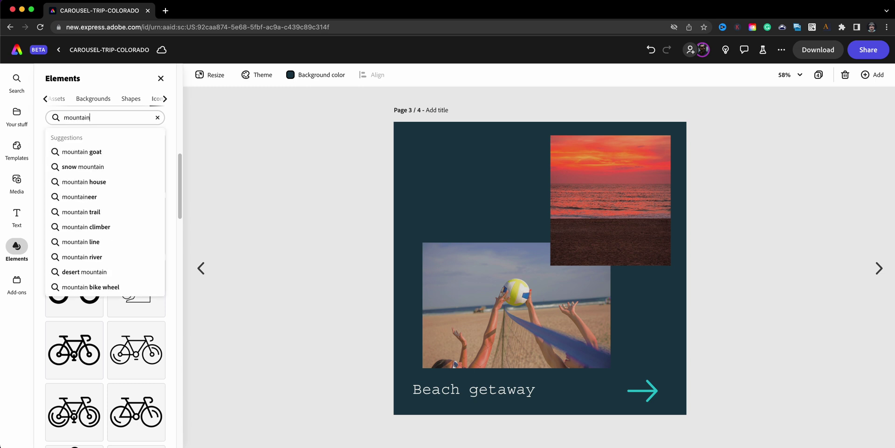
key(Return)
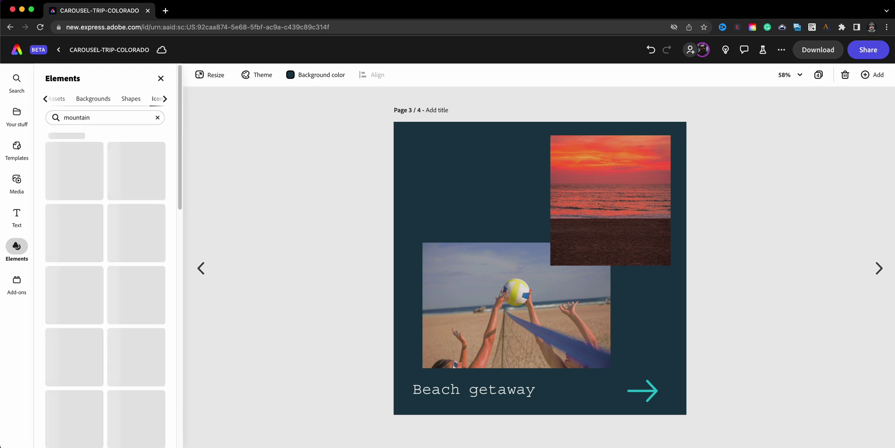
scroll(134, 389, down, 3)
click(134, 388)
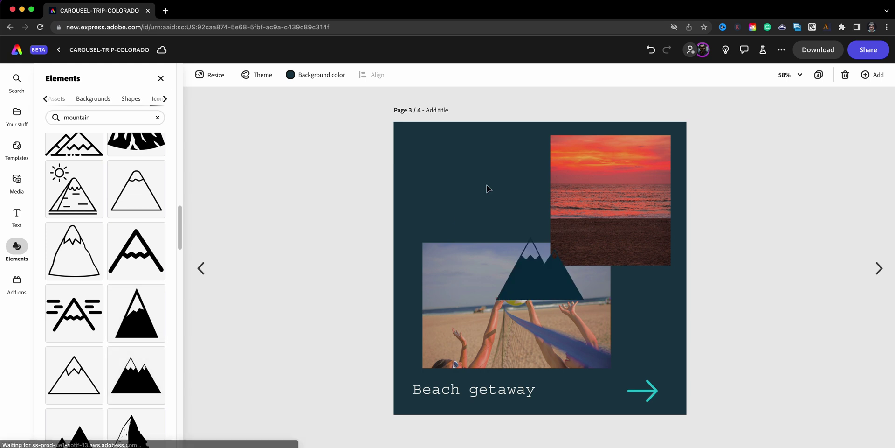
- Place the mountain icon in the page's empty upper-left area, tilted slightly counterclockwise, and fill it with the page theme's red
drag(552, 290, 479, 186)
drag(467, 220, 475, 222)
click(60, 144)
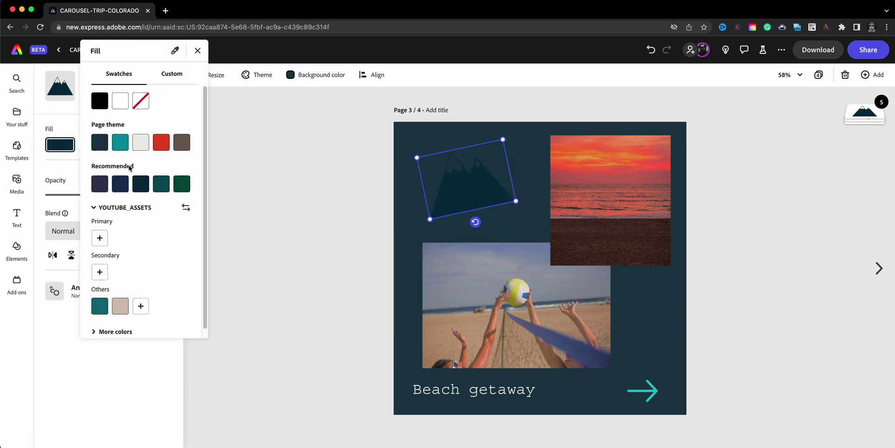
click(161, 142)
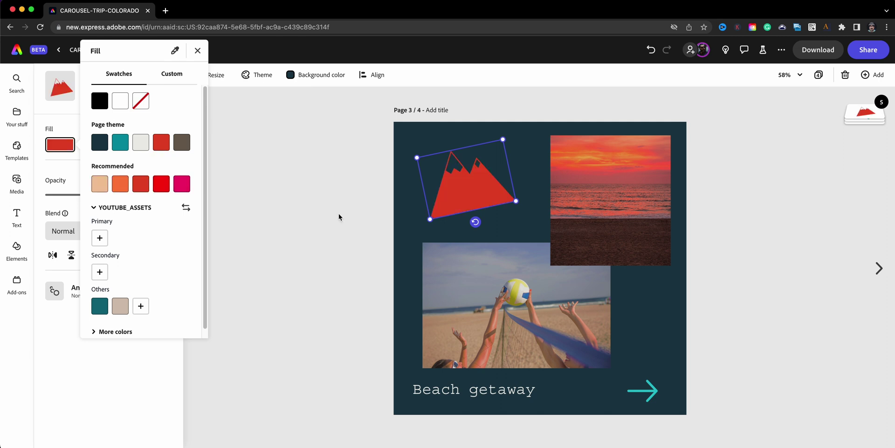
click(326, 226)
- Replace the "Beach getaway" caption with "MOUNTAIN GETAWAY" and widen its text box to fit on one line
click(493, 394)
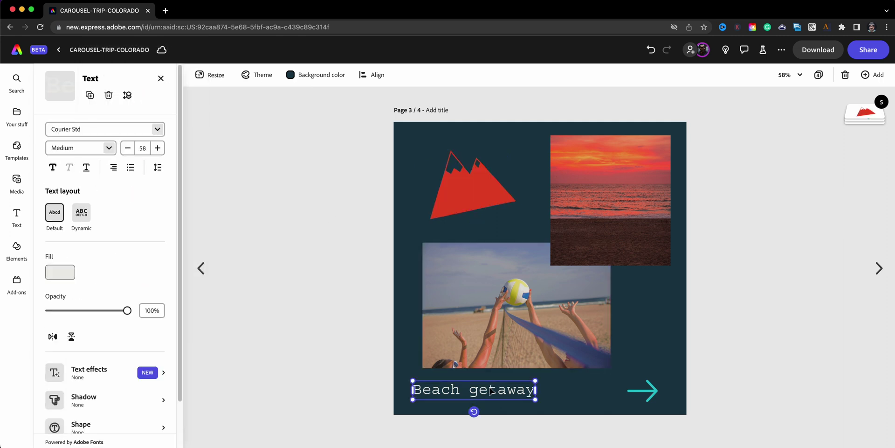
click(476, 197)
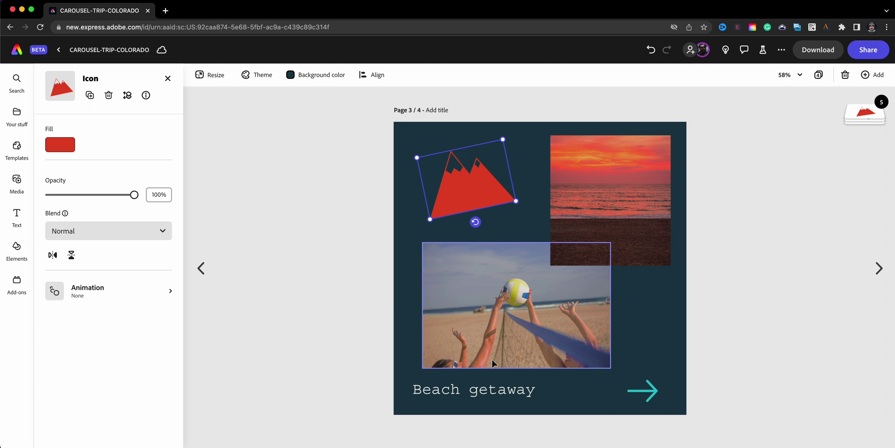
click(480, 401)
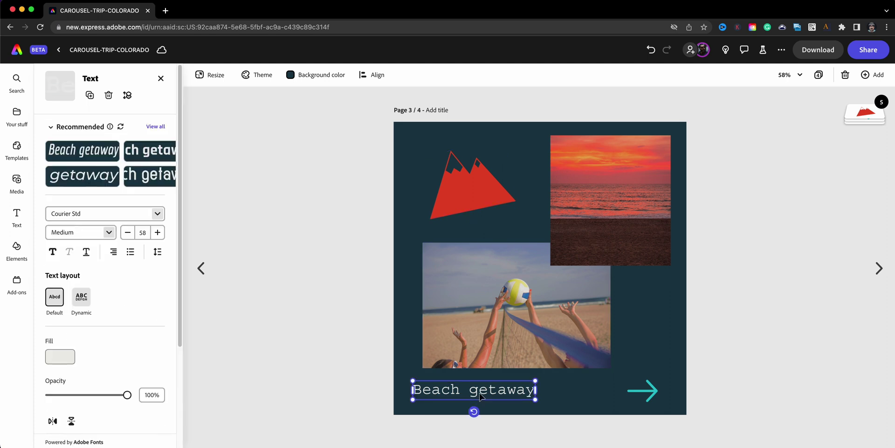
double_click(478, 393)
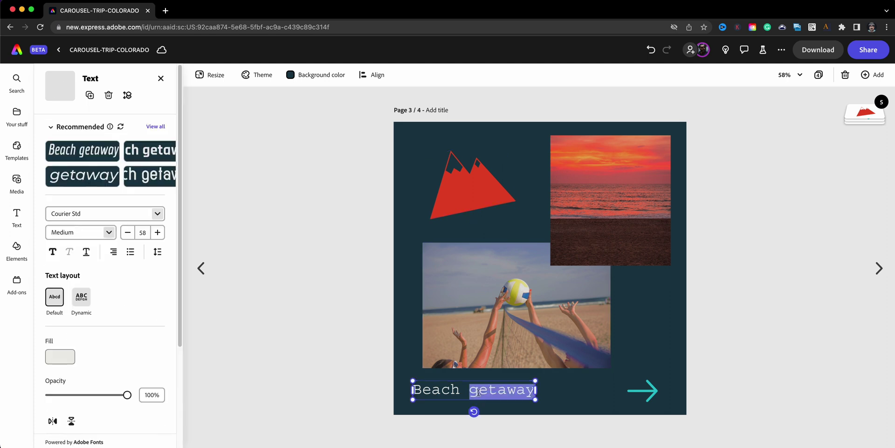
key(super+a)
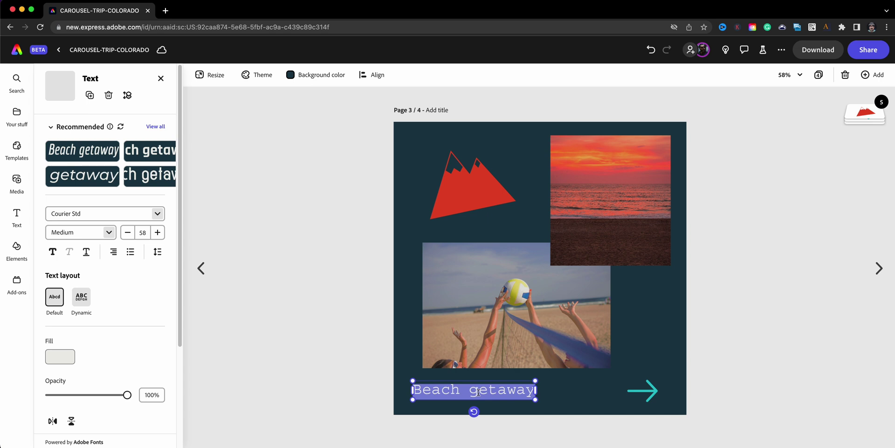
text(MOUNT)
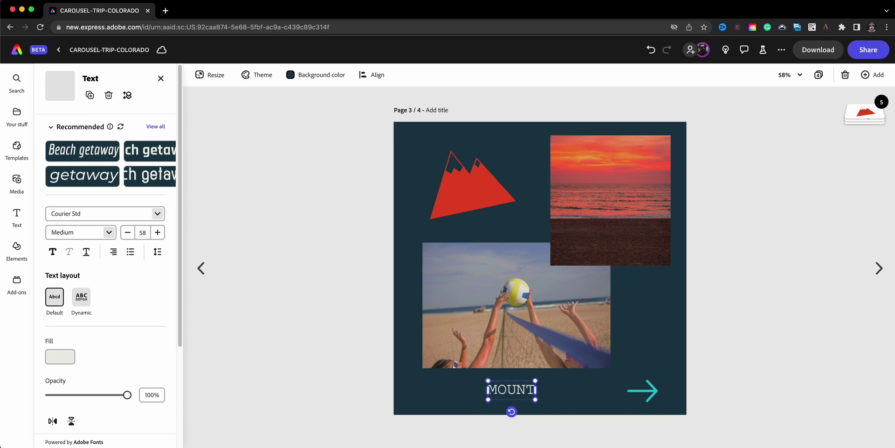
text(AIN GETAWAY)
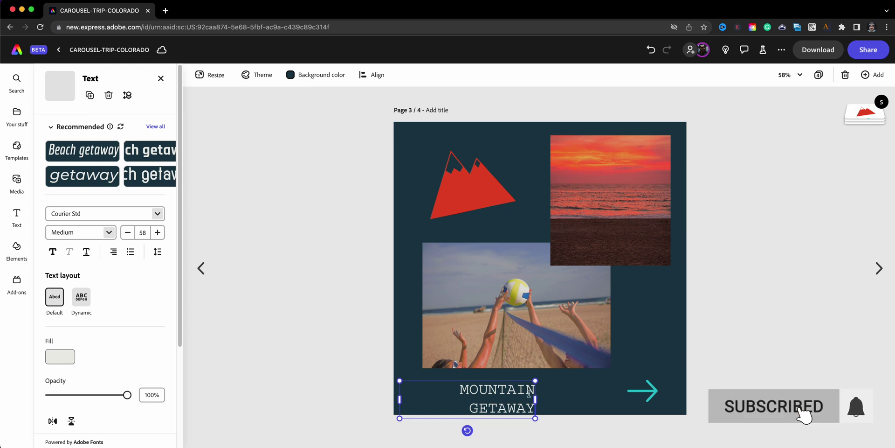
drag(536, 400, 587, 402)
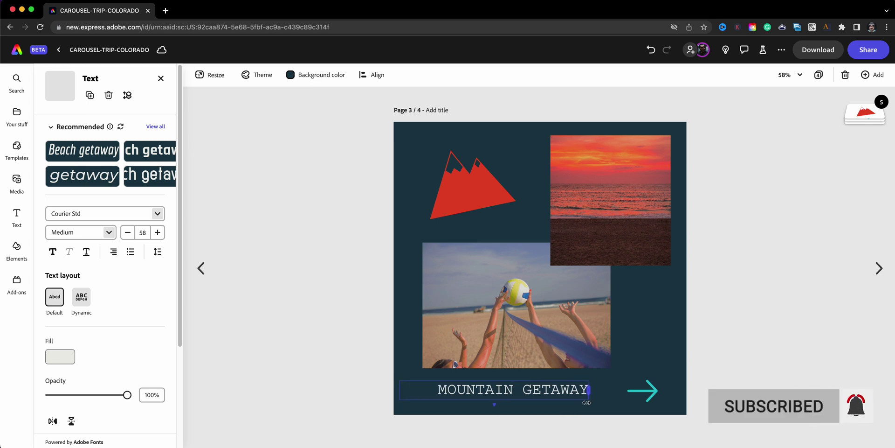
- Set the "MOUNTAIN GETAWAY" caption in Bebas Neue Bold and scale it down to size 49
double_click(550, 386)
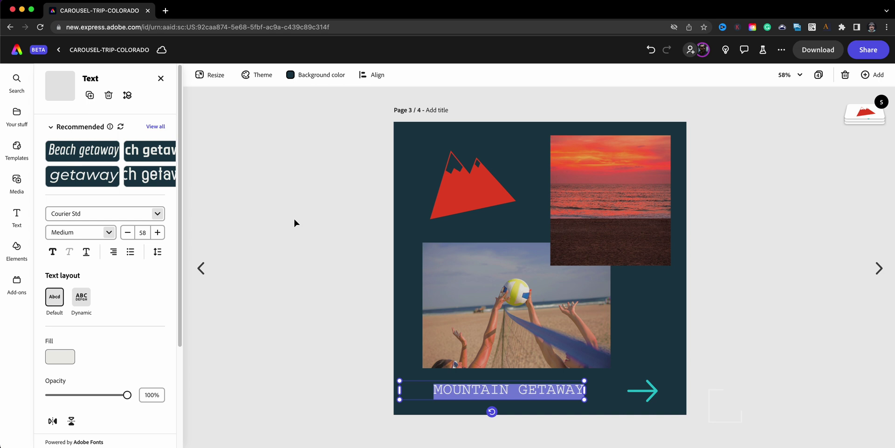
click(126, 208)
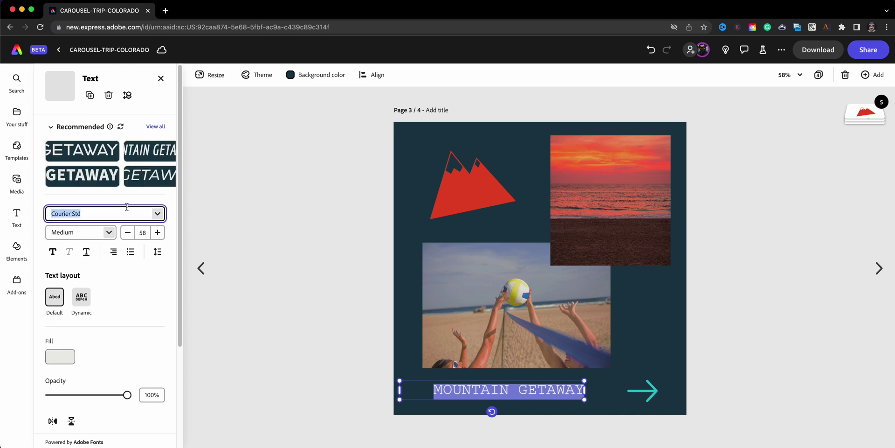
text(beba)
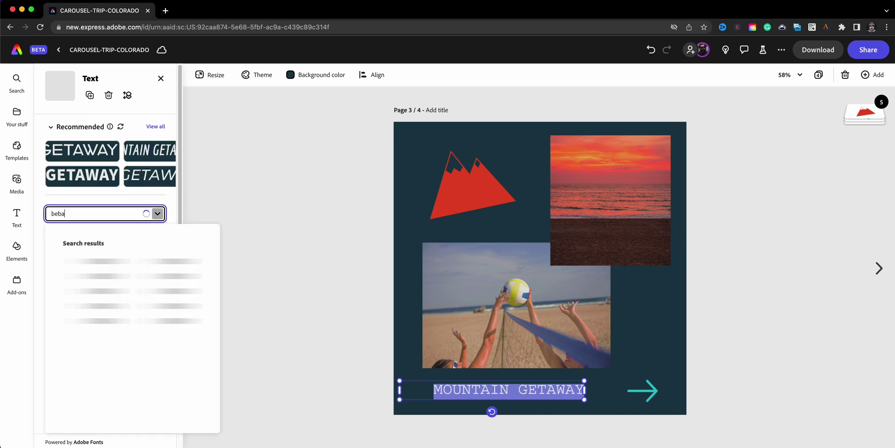
text(s)
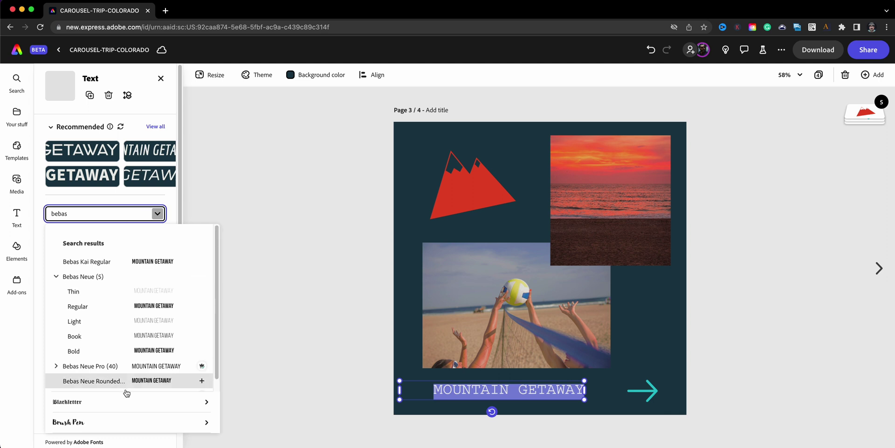
click(140, 351)
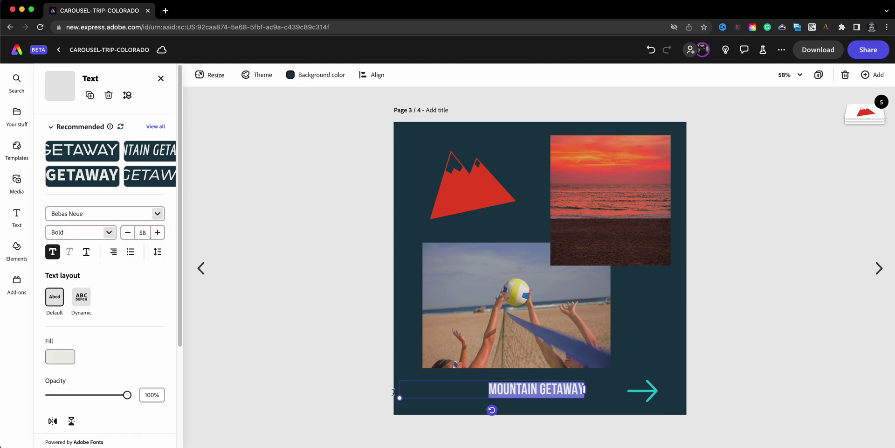
click(542, 381)
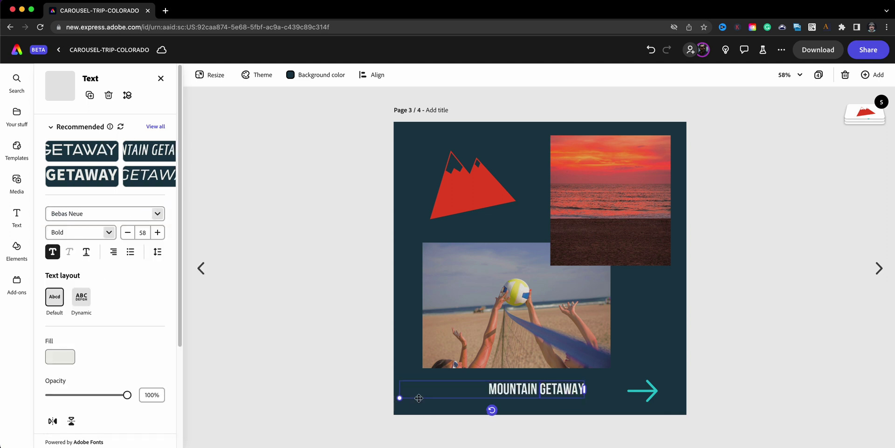
drag(400, 397, 420, 407)
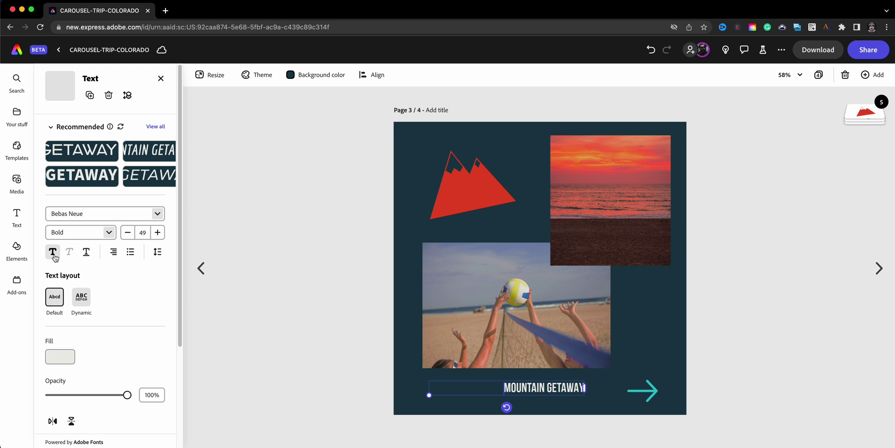
- Give the "MOUNTAIN GETAWAY" caption the Dynamic text layout, enlarge it in bold and align its start with the lower photo's edge
click(83, 300)
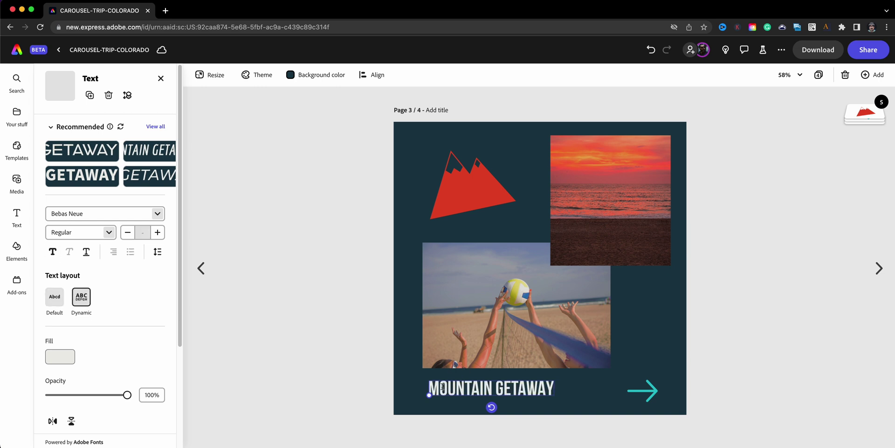
drag(430, 395, 390, 400)
key(super+b)
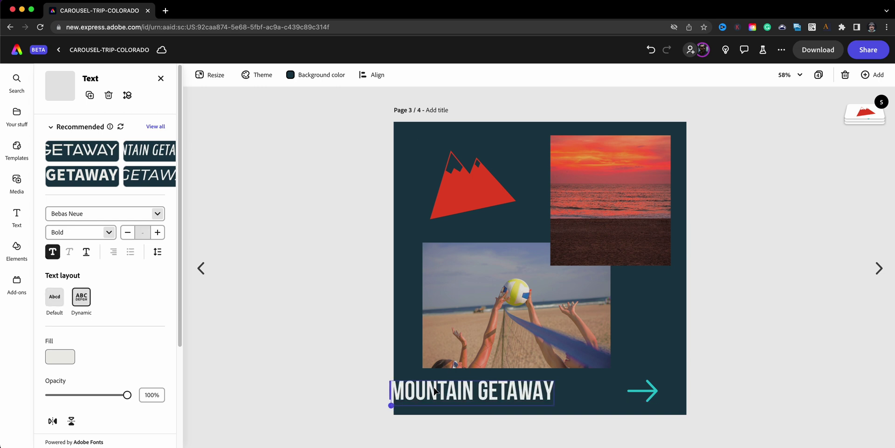
drag(463, 380, 496, 380)
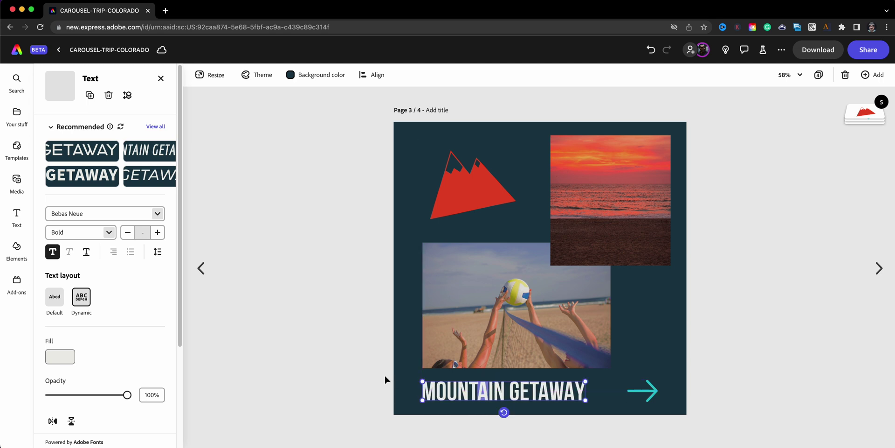
- Replace the beach volleyball photo on page 3 with IMG_5514.jpg from the CAROUSEL-COLORADO folder
click(485, 321)
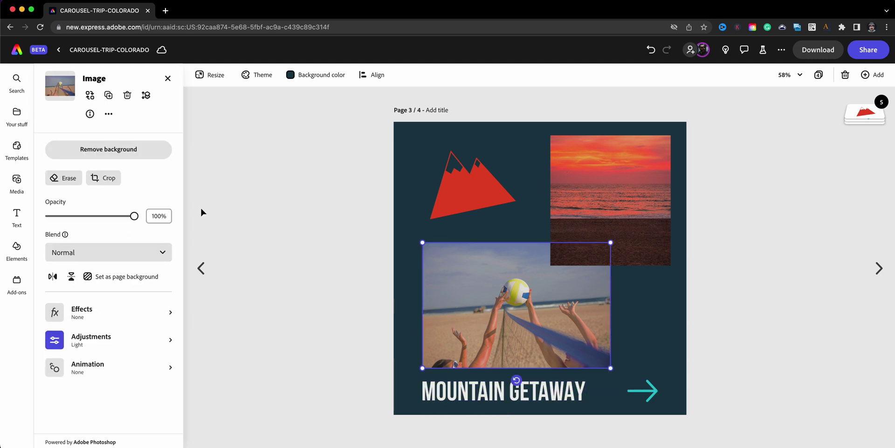
click(96, 97)
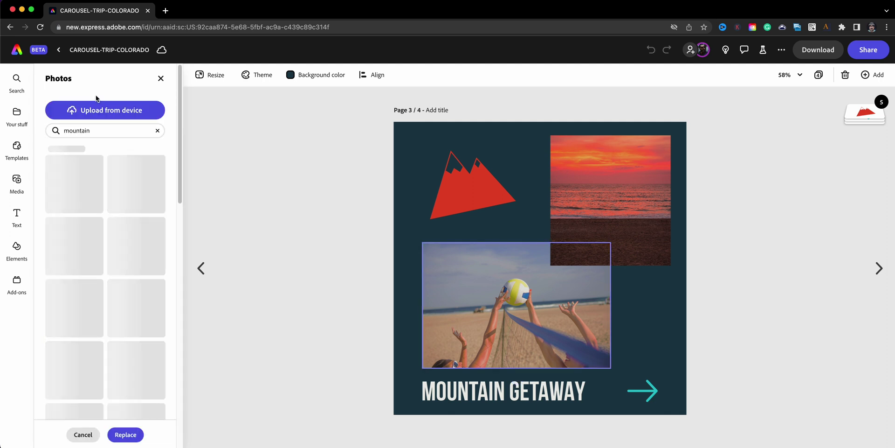
click(104, 117)
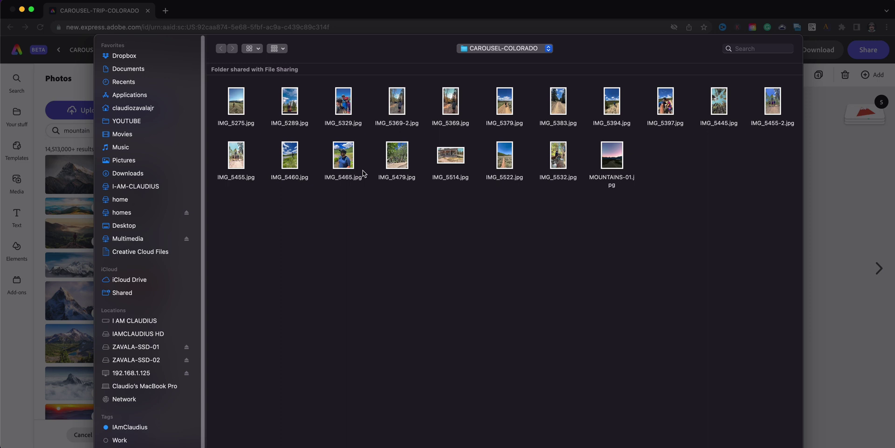
click(449, 160)
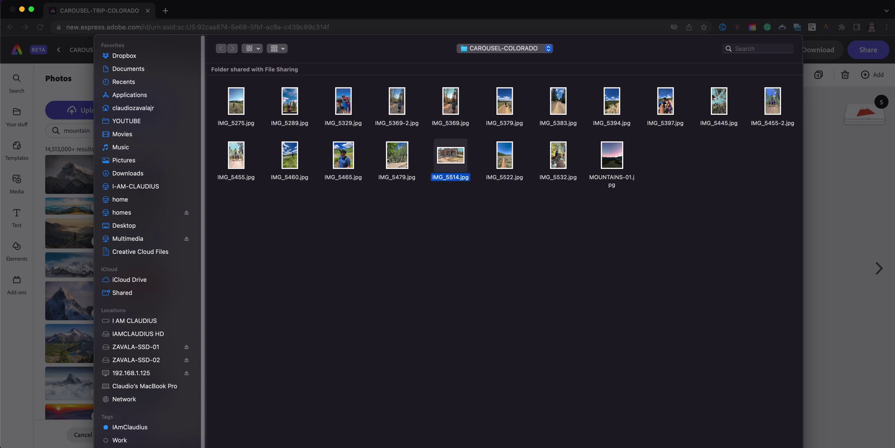
key(Return)
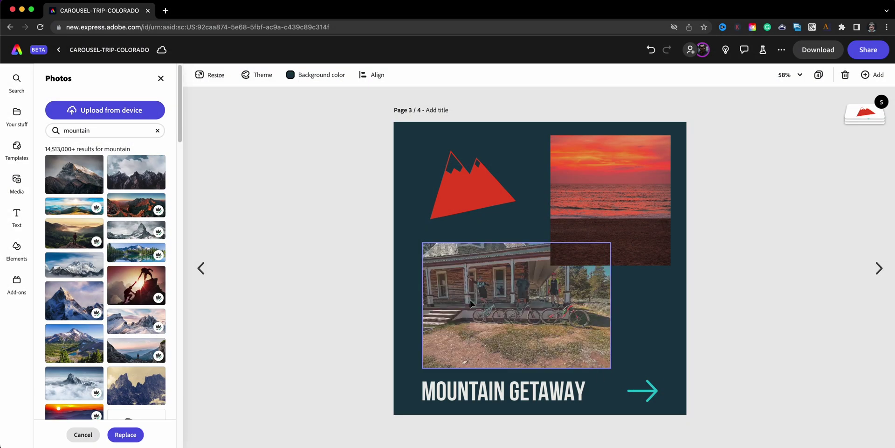
- Reset all light, color and detail adjustments on the cabin photo with the bikes
click(503, 292)
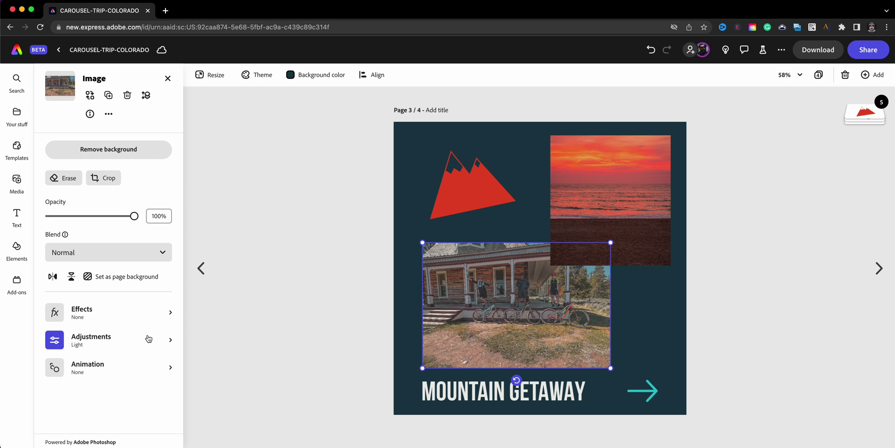
click(166, 339)
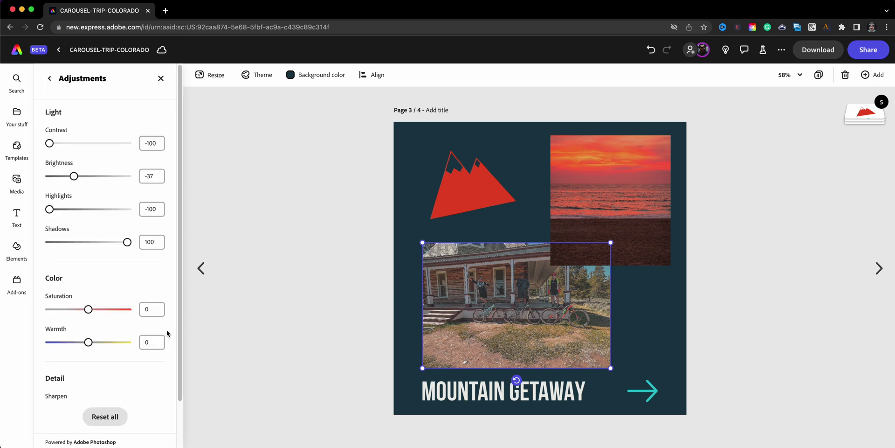
click(105, 416)
click(49, 78)
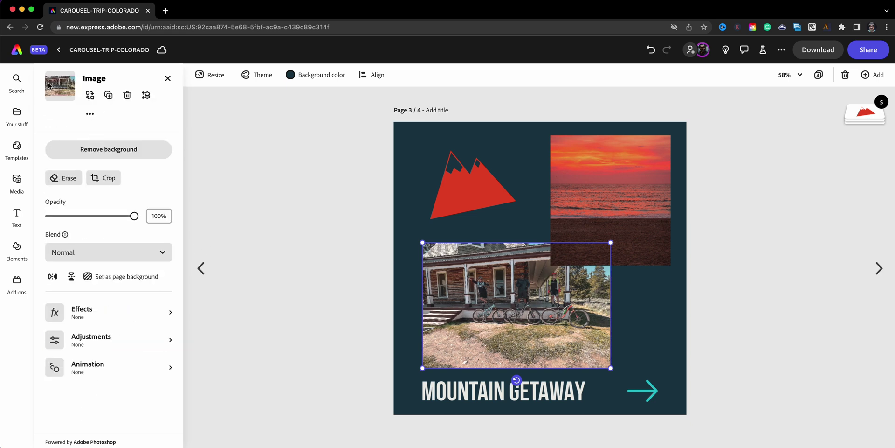
- Enlarge and reposition the cabin photo inside its crop frame so the three riders and their bikes fill it
click(97, 178)
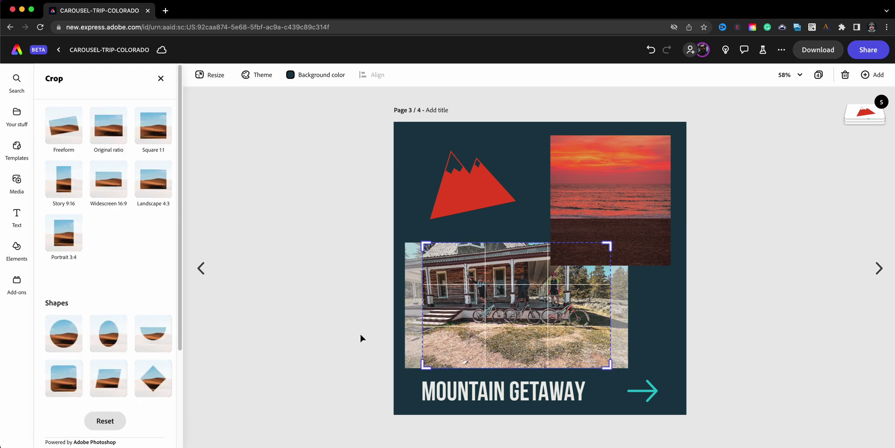
click(419, 328)
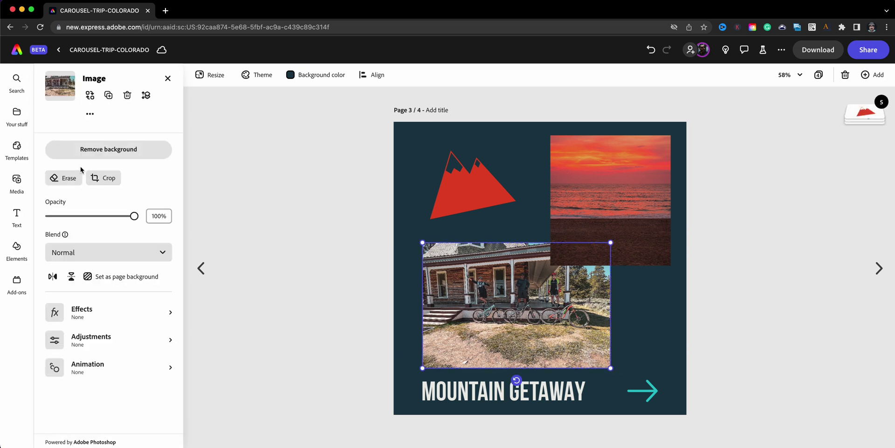
click(103, 182)
drag(450, 265, 456, 276)
drag(414, 255, 330, 209)
drag(474, 290, 492, 309)
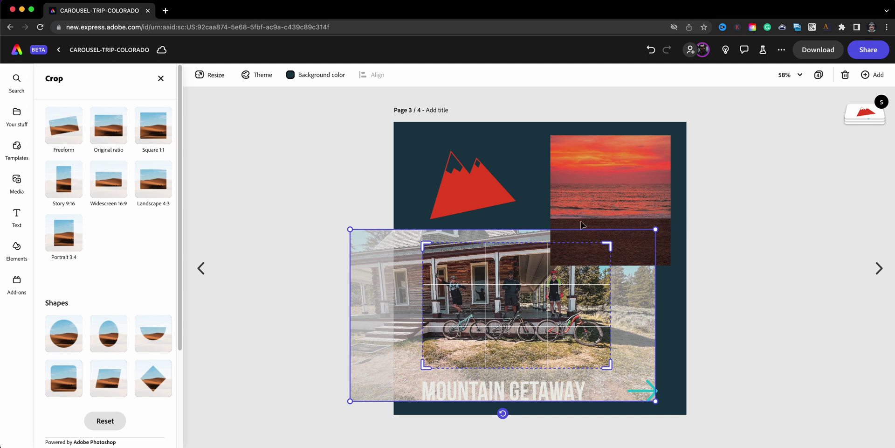
- Replace the red sunset photo on page 3 with IMG_5329.jpg from the CAROUSEL-COLORADO folder
click(602, 204)
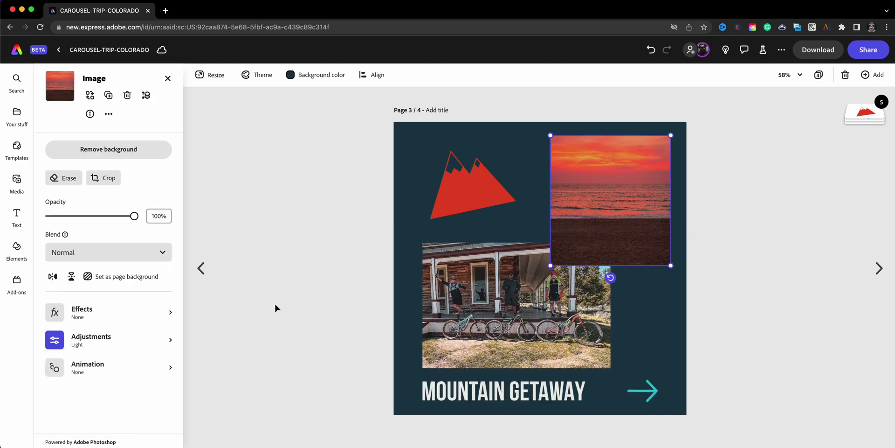
click(90, 95)
click(100, 111)
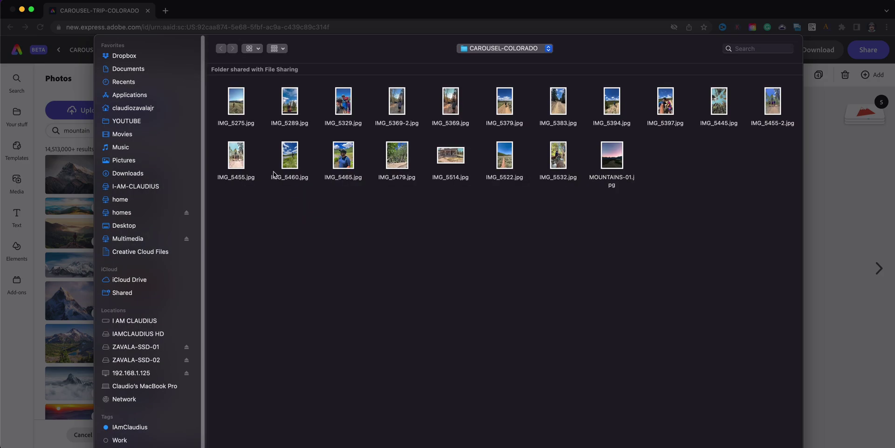
click(348, 165)
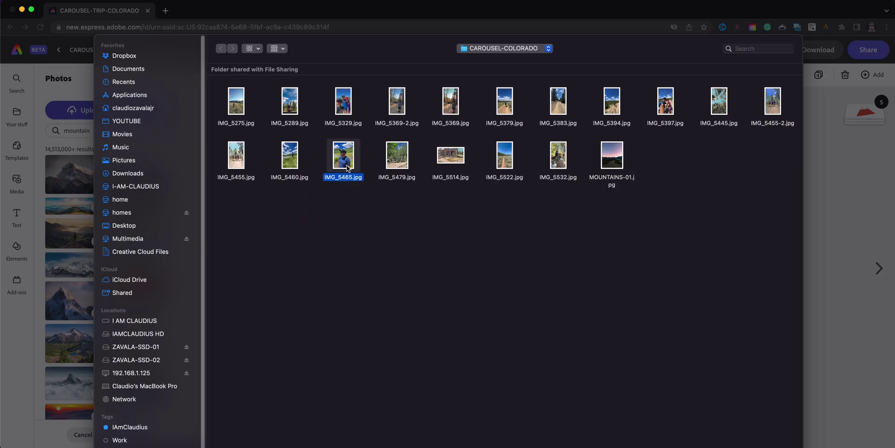
click(351, 111)
key(Return)
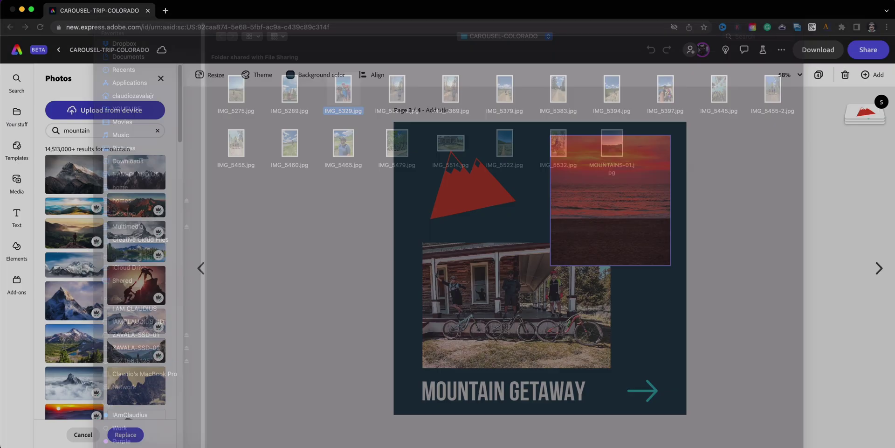
click(746, 243)
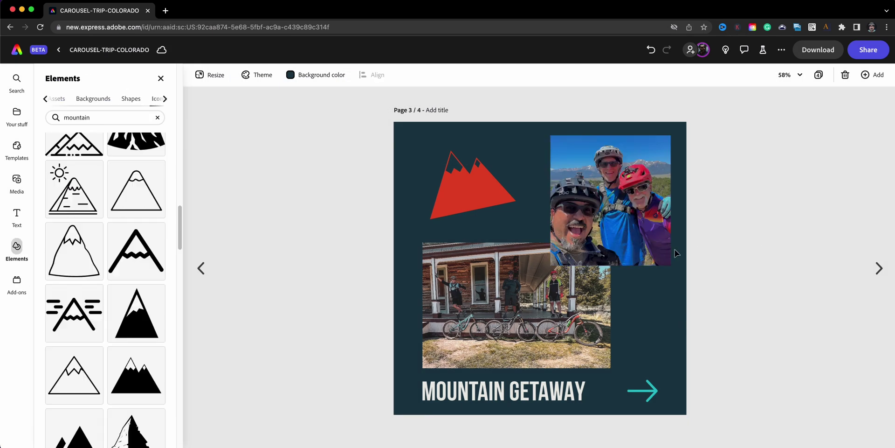
- Check the neighbouring pages and replace page 3's "MOUNTAIN GETAWAY" caption with "WITH MY BIKING BUDDIES"
click(201, 268)
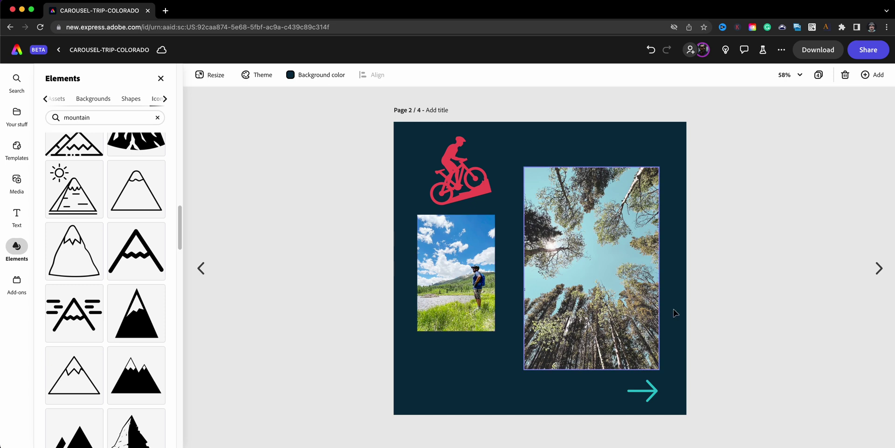
click(879, 268)
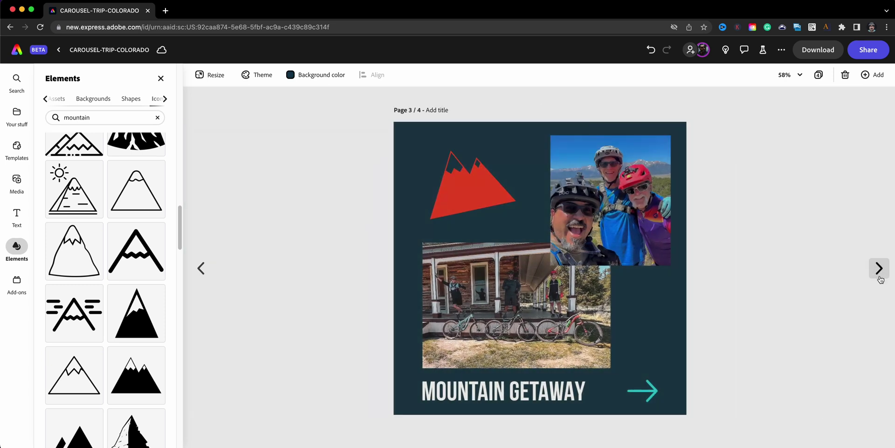
click(879, 269)
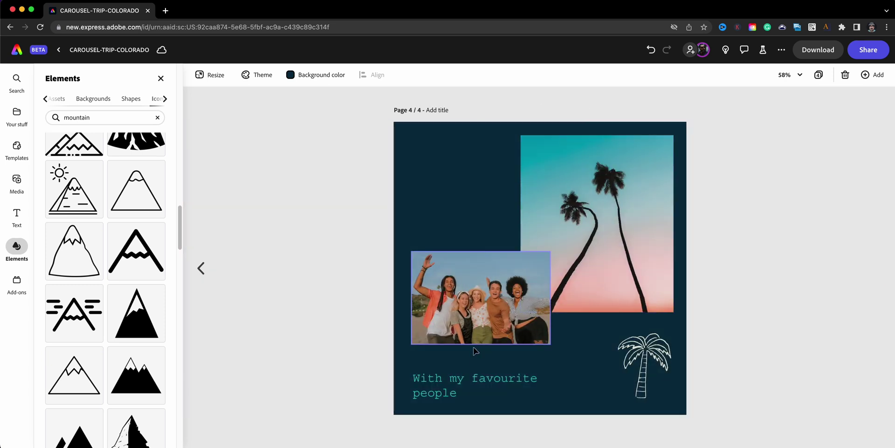
click(449, 388)
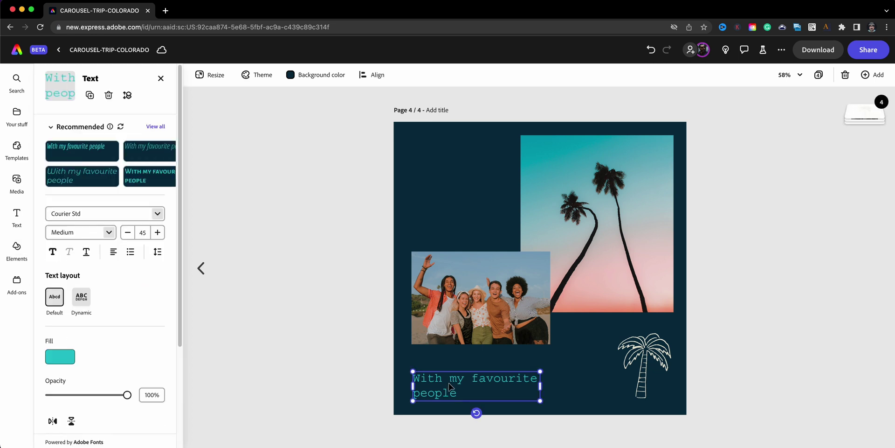
click(199, 269)
click(470, 388)
click(470, 389)
text(WIT)
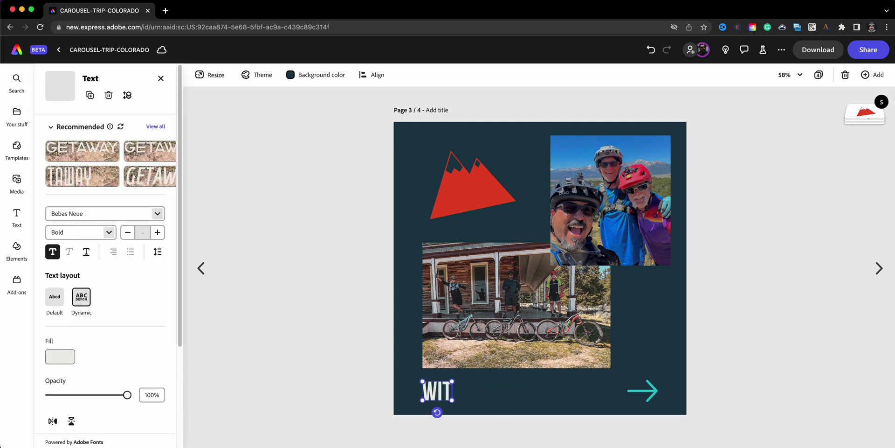
text(H MY BIKIN)
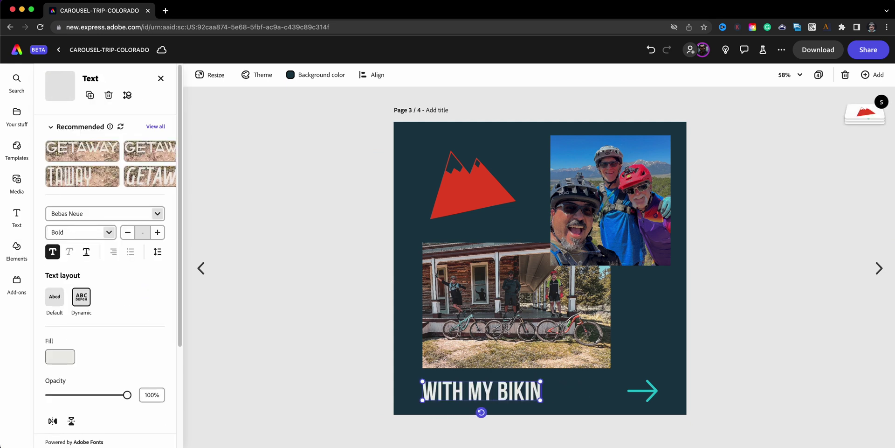
text(G BUDDIES)
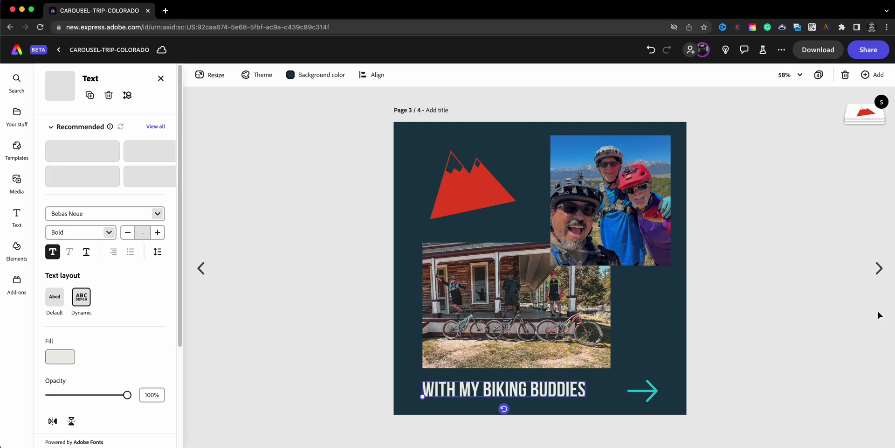
- Delete the palm tree icon from page 4
click(879, 268)
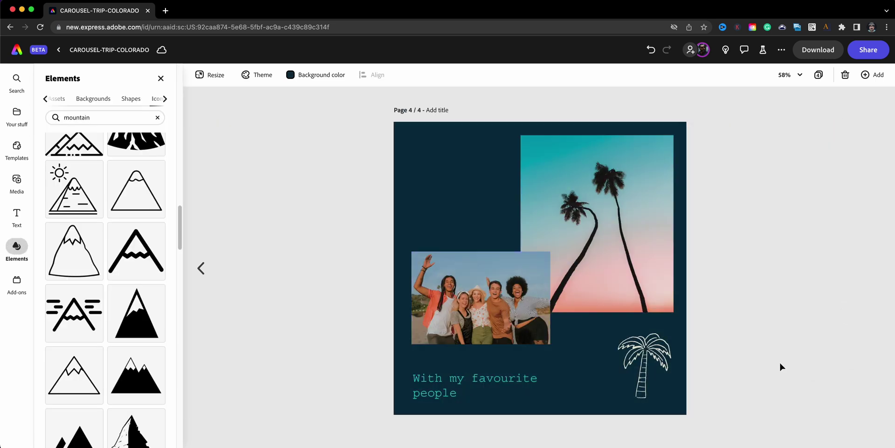
click(662, 369)
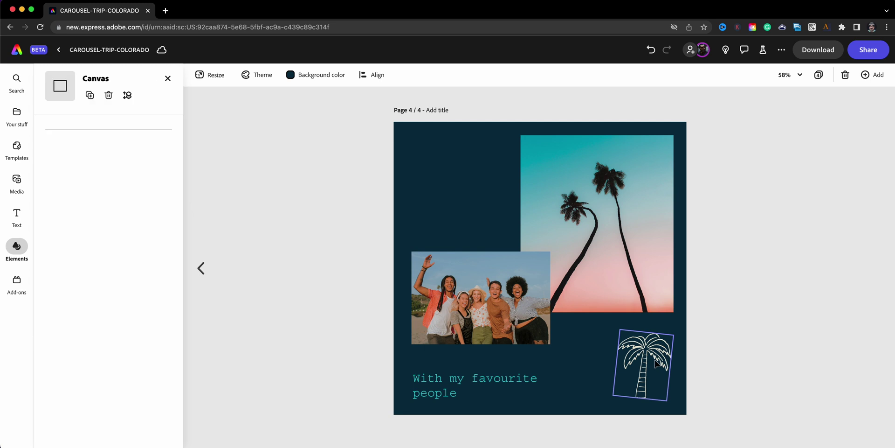
click(108, 96)
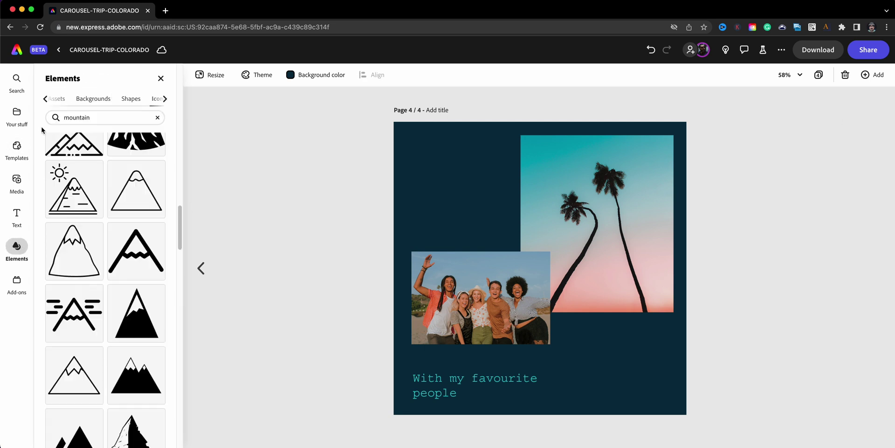
- Search the icons for biking and place the outlined sun, mountains and bicycle icon in page 4's empty lower-right area
double_click(88, 117)
text(biking)
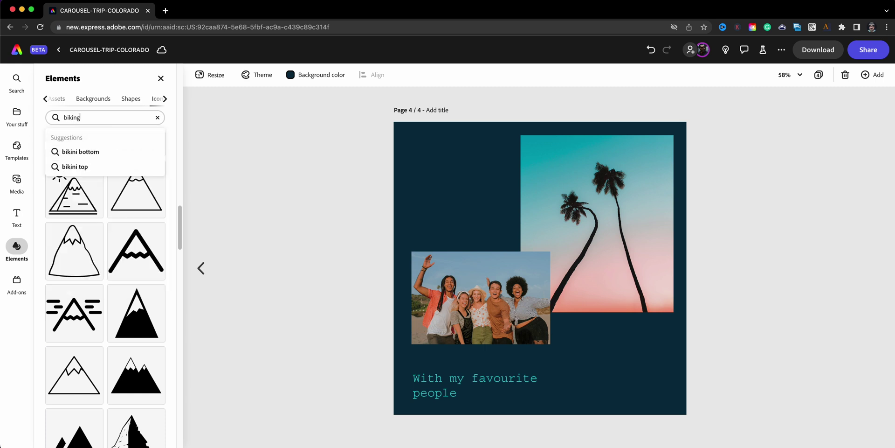
key(Return)
scroll(111, 308, down, 10)
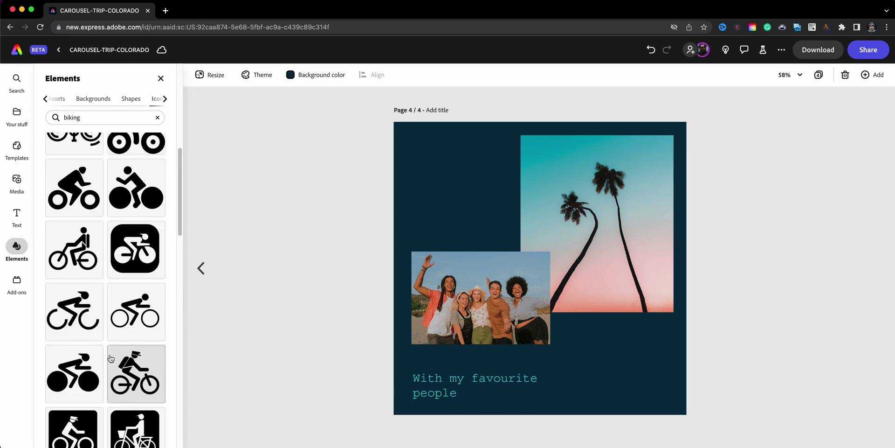
scroll(110, 354, down, 5)
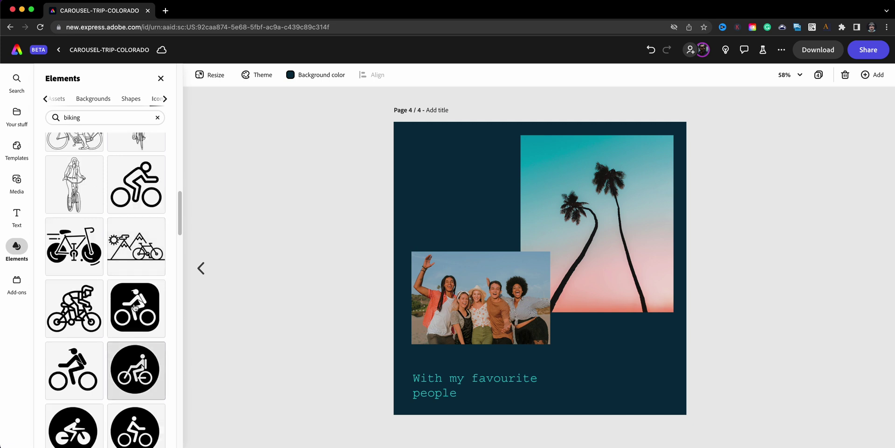
drag(136, 246, 494, 314)
drag(536, 277, 609, 383)
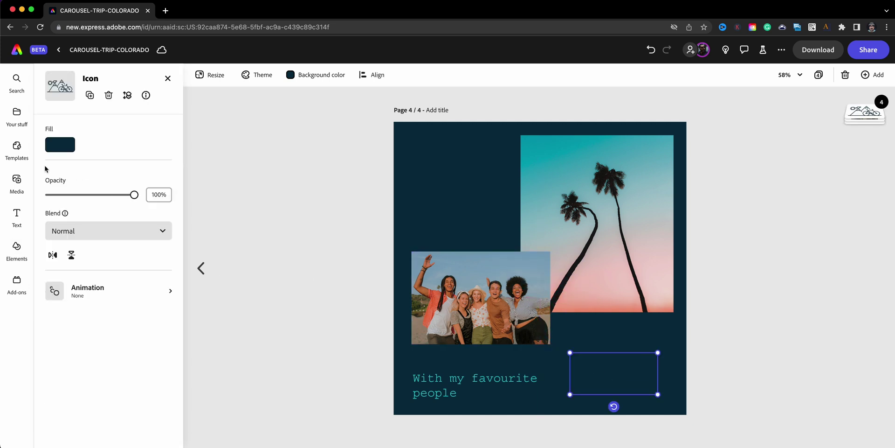
- Fill the mountain and bicycle icon with the page theme's lighter pinkish red
click(62, 147)
click(102, 148)
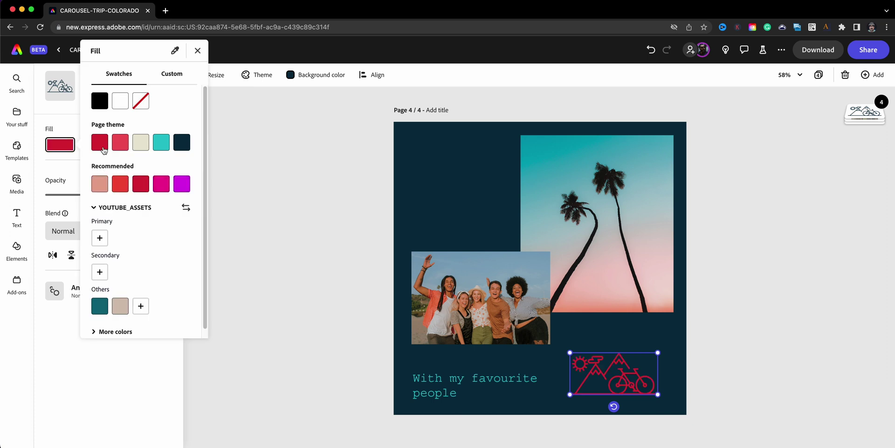
click(121, 146)
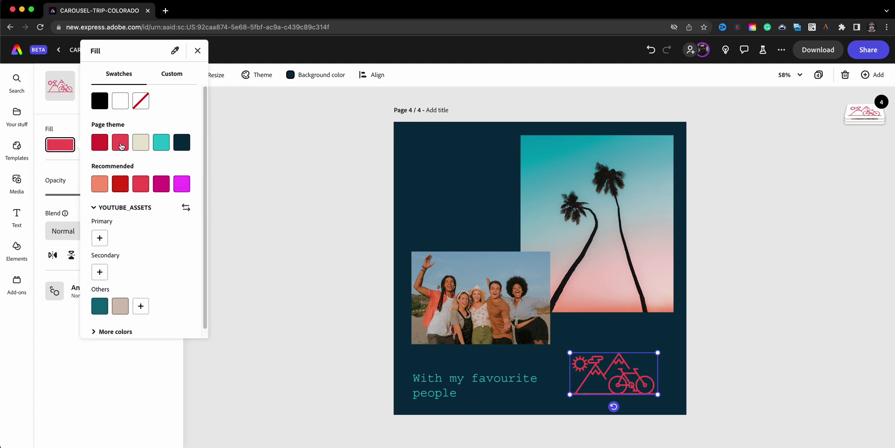
- Enlarge the mountain and bicycle icon on page 4 and shift it slightly left within the lower-right area
click(659, 353)
drag(658, 353, 673, 342)
drag(652, 367, 641, 365)
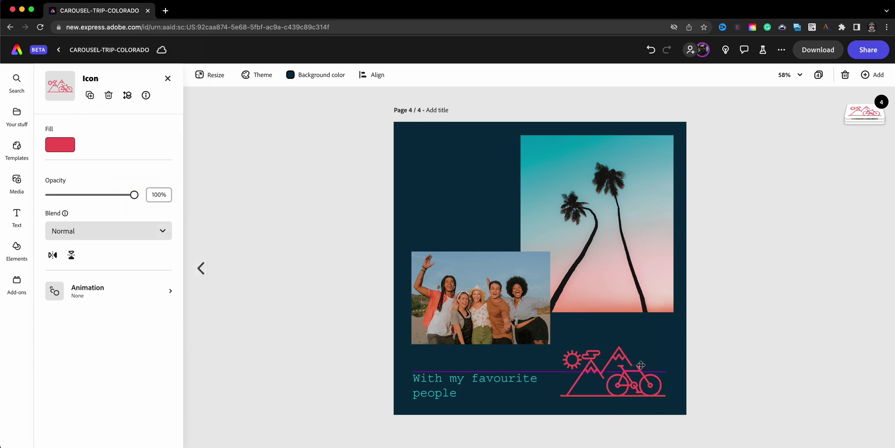
- Replace page 4's "With my favourite people" caption with "BEST TIMES IN THE MOUNTAINS"
click(487, 384)
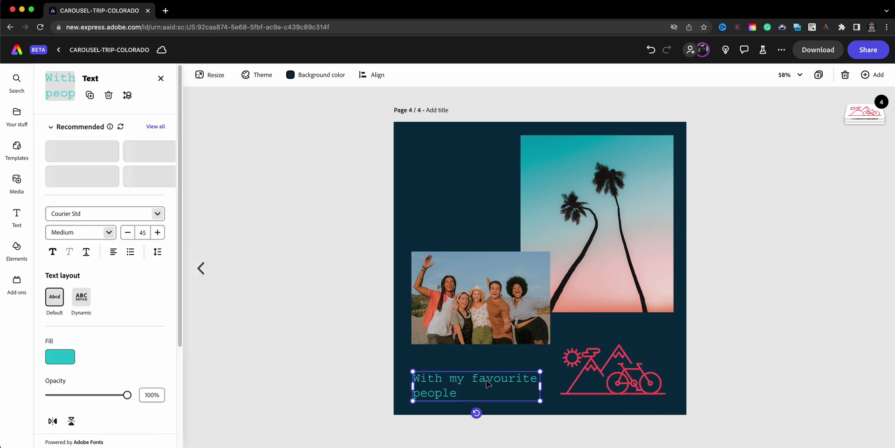
key(super+a)
key(super+z)
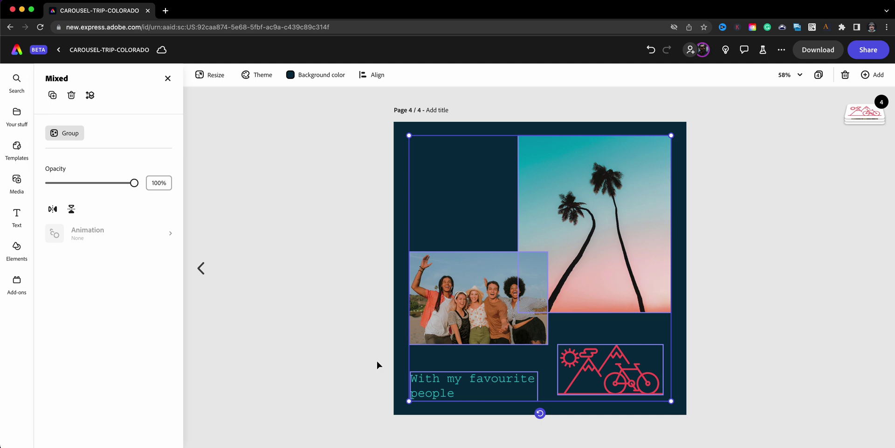
key(super+z)
click(354, 366)
double_click(436, 398)
text(BEST TIMES IN THE MOUNTAINS)
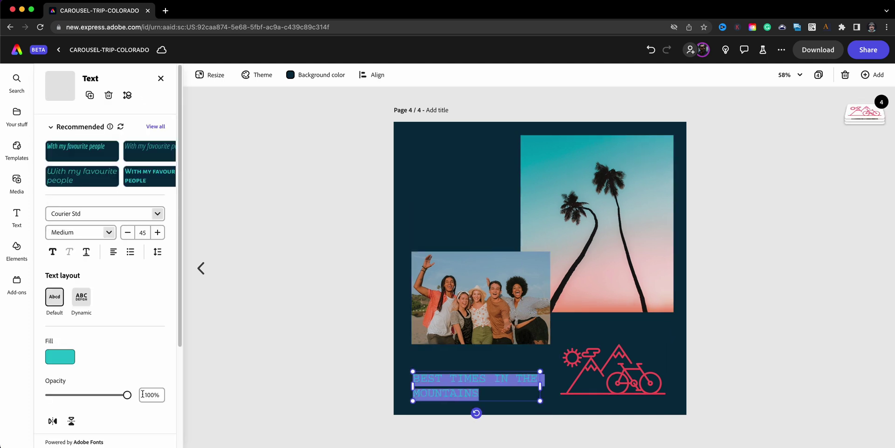
- Set page 4's caption in Bebas Neue Bold and fill it with the page theme's beige
click(90, 213)
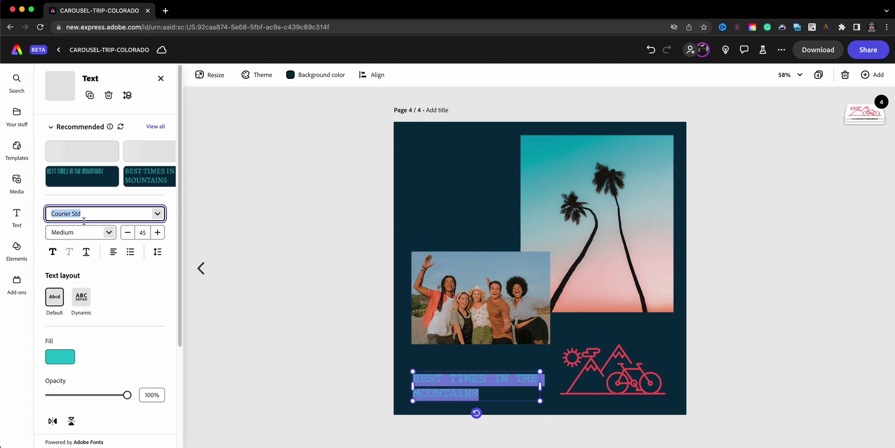
text(bebas)
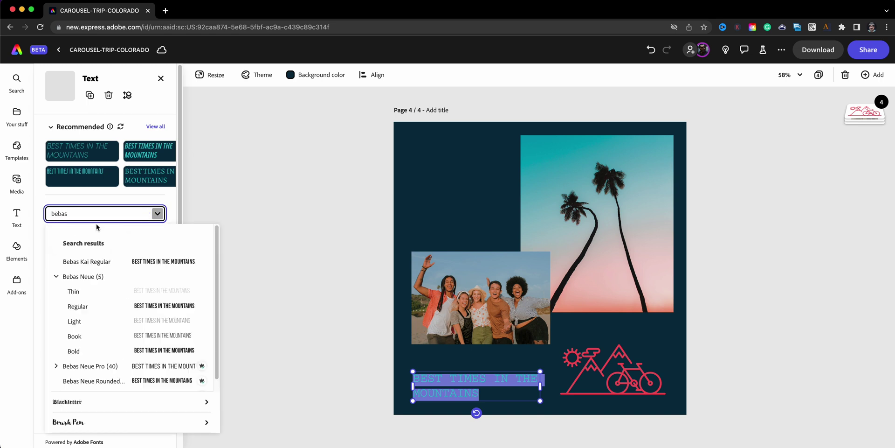
click(111, 350)
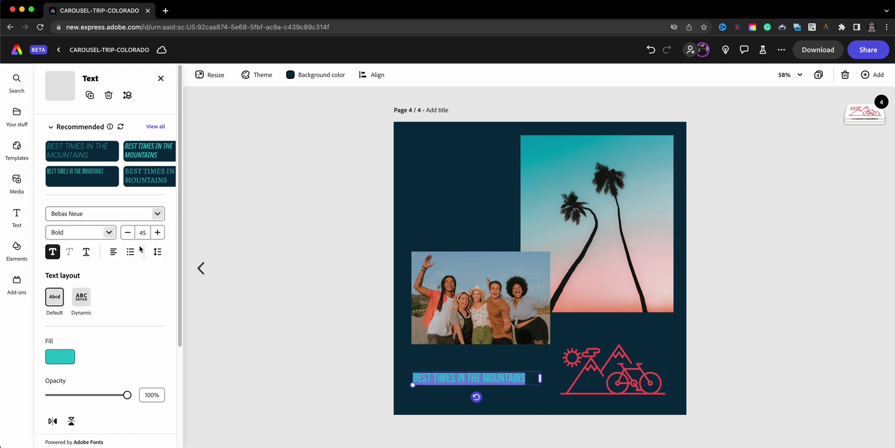
click(54, 357)
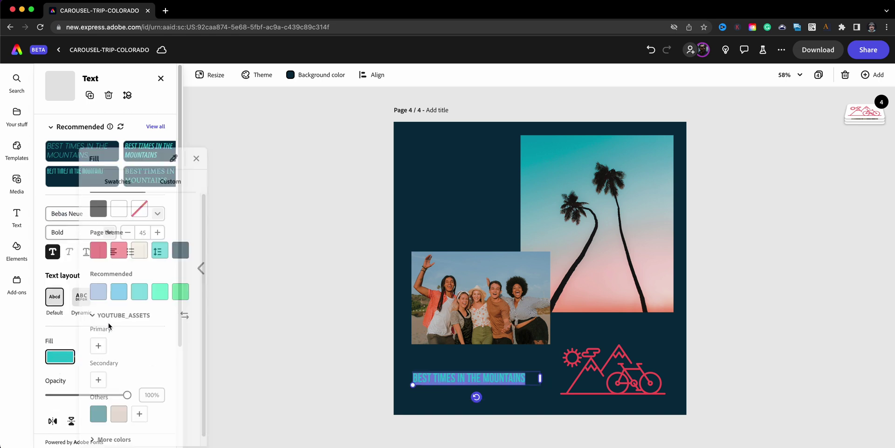
click(139, 255)
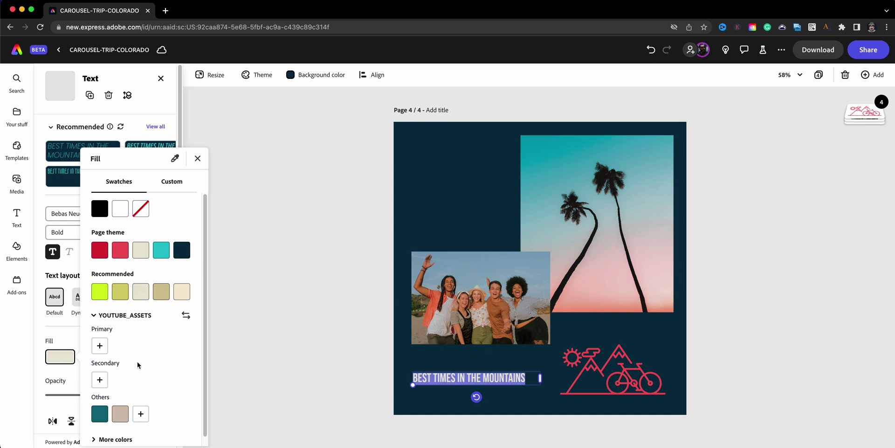
click(66, 338)
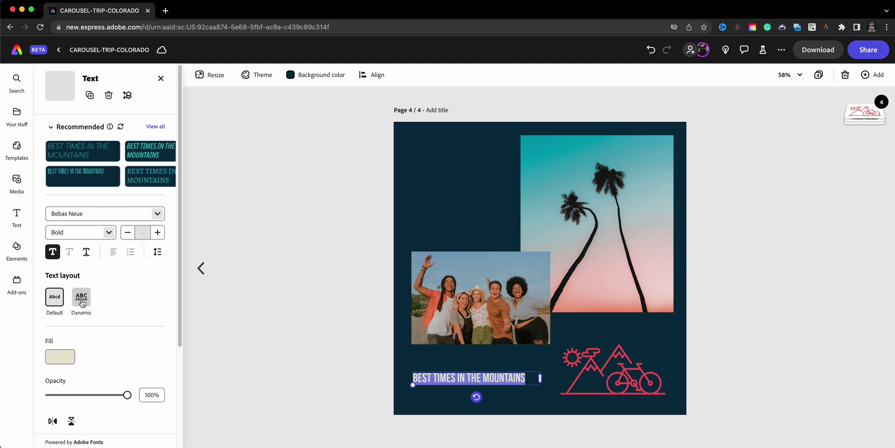
- Apply the Dynamic text layout to page 4's caption, shorten it to "BEST VIEWS" and enlarge it beneath the small photo
click(81, 297)
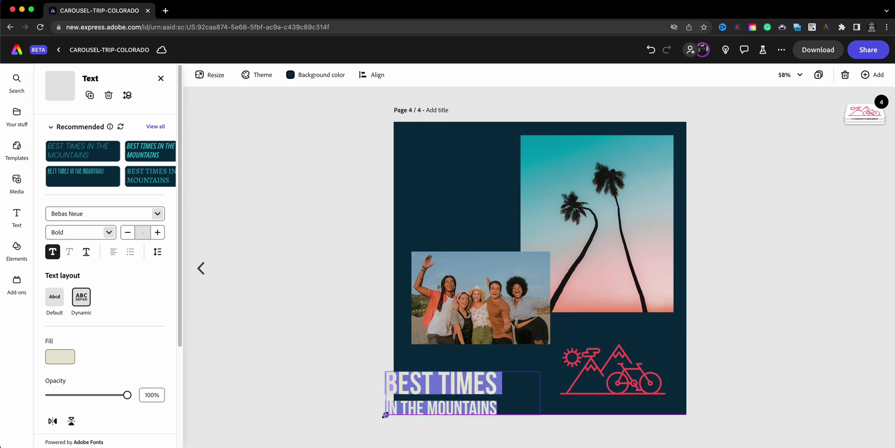
click(451, 373)
double_click(485, 364)
text(VIEWS)
drag(411, 389, 513, 399)
key(BackSpace)
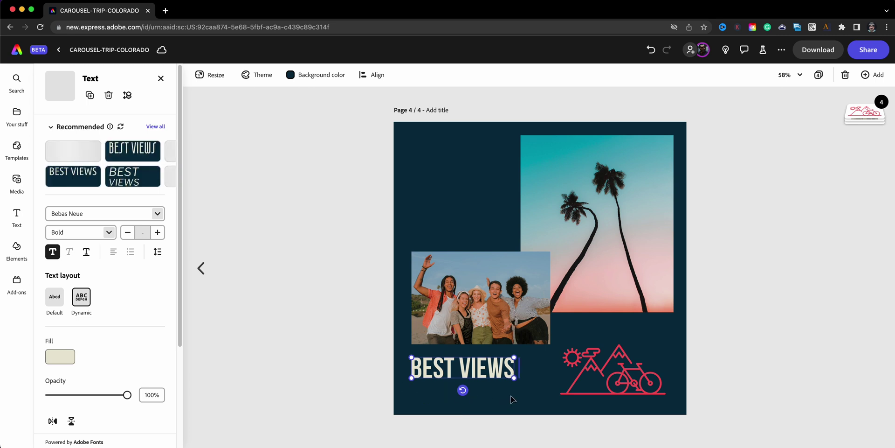
drag(514, 378, 534, 395)
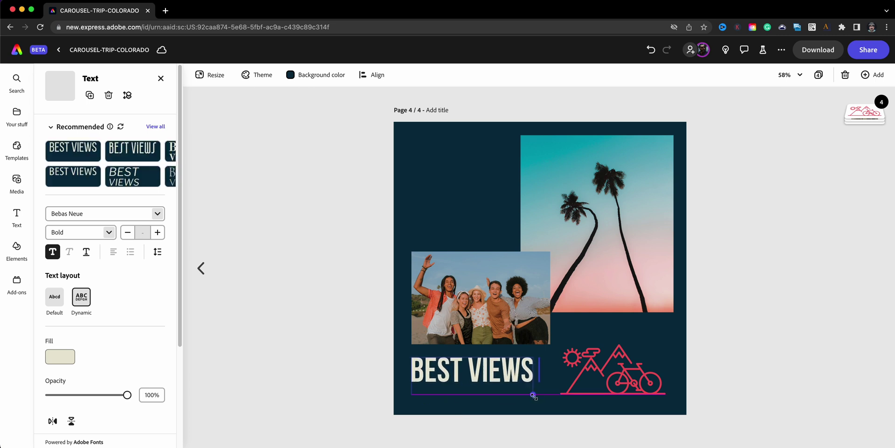
- Replace the small group photo on page 4 with the mountain sunset photo
click(507, 293)
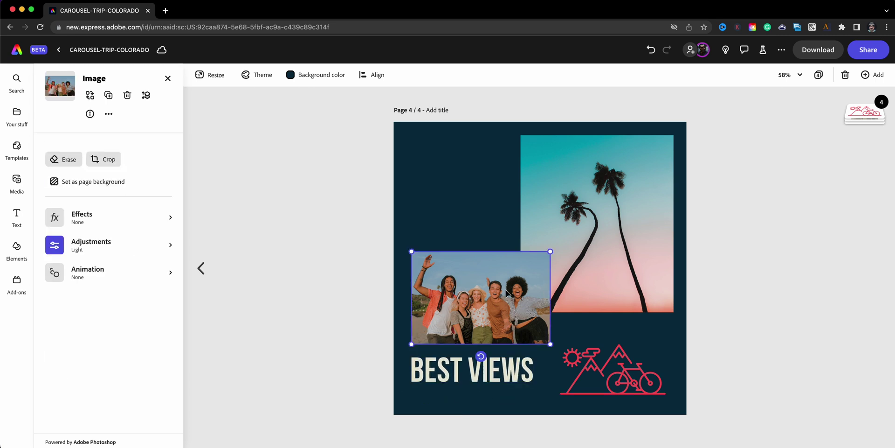
click(466, 351)
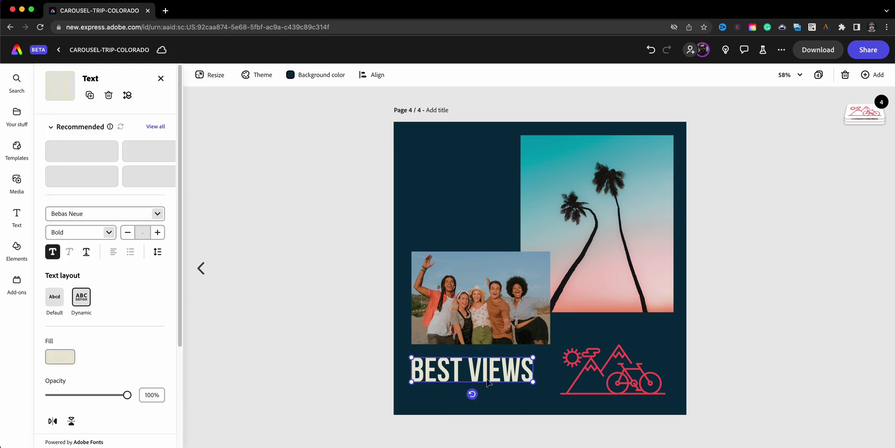
click(479, 310)
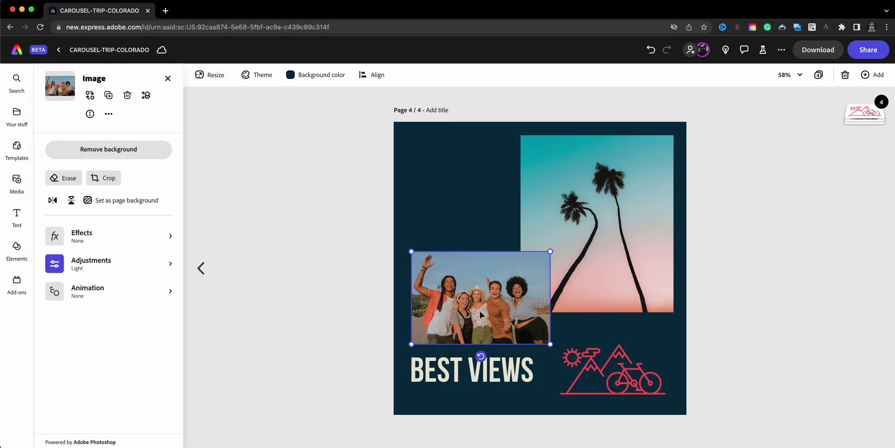
click(89, 95)
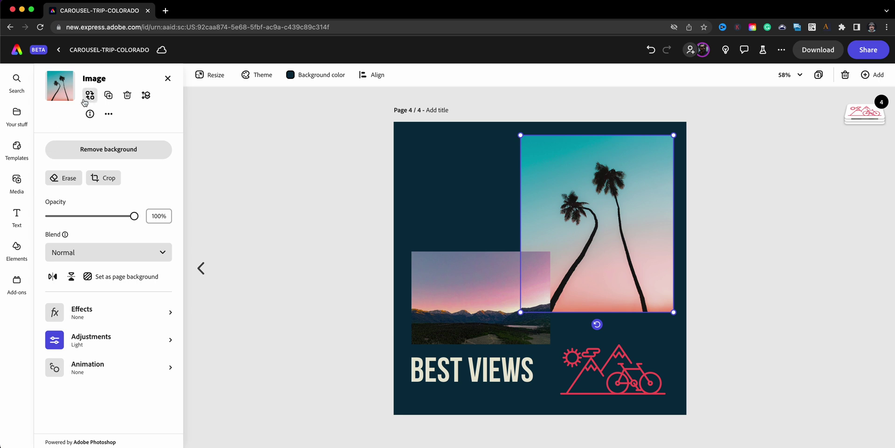
- Replace the large palm tree photo on page 4 with MOUNTAINS-01.jpg from the device
click(88, 94)
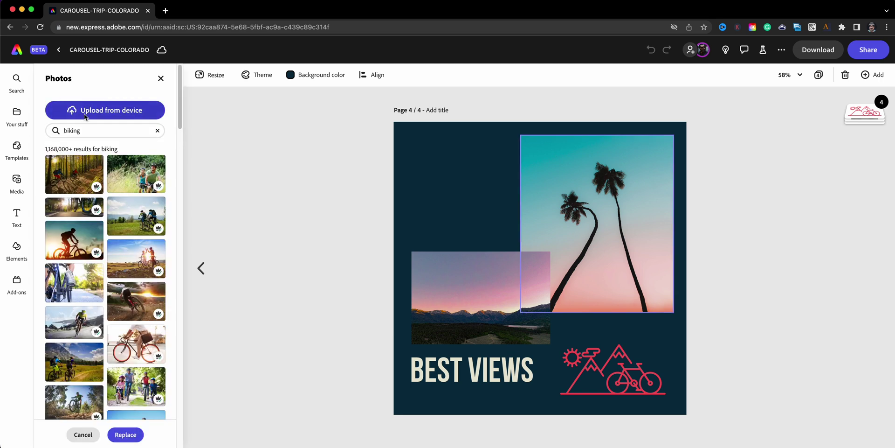
click(85, 115)
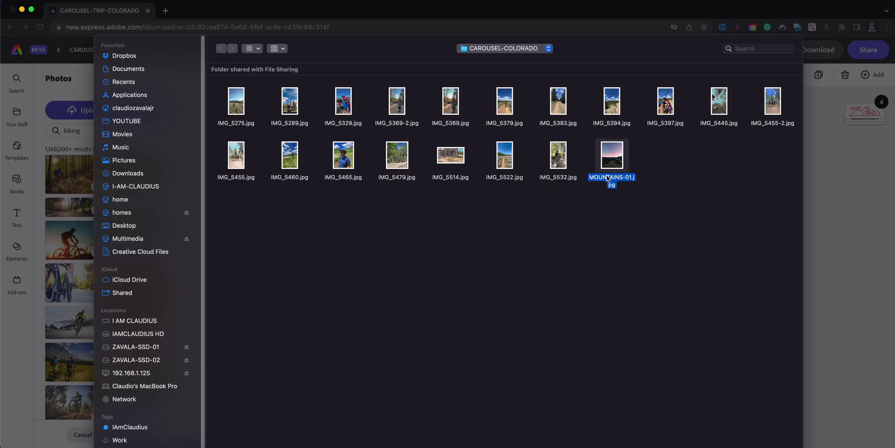
key(Return)
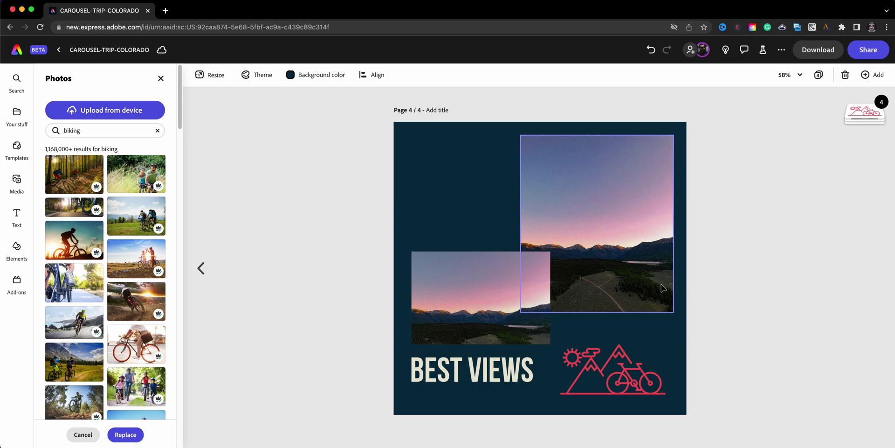
- Replace the smaller mountain sunset photo on page 4 with IMG_5275.jpg from the device
click(476, 281)
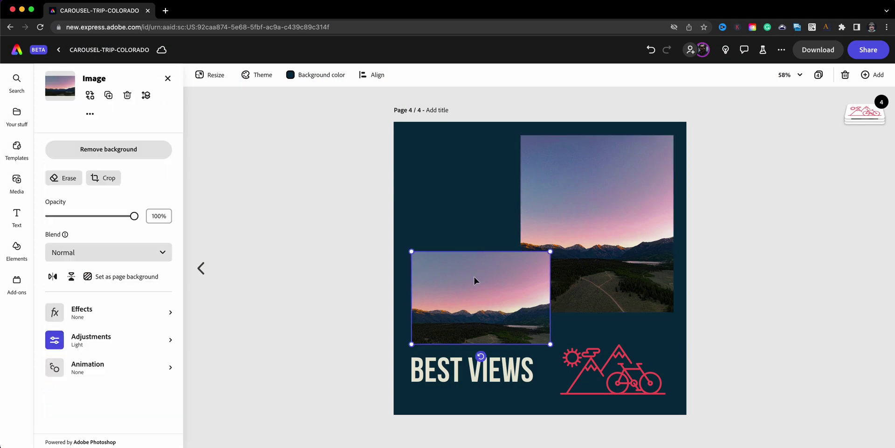
click(92, 113)
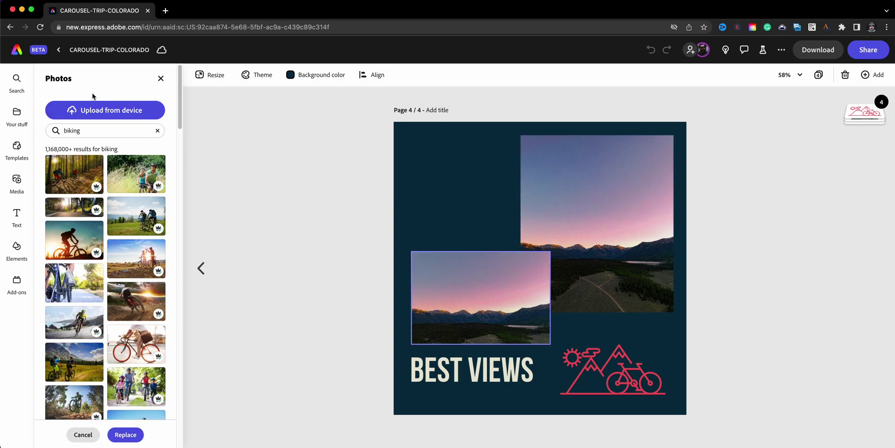
click(91, 112)
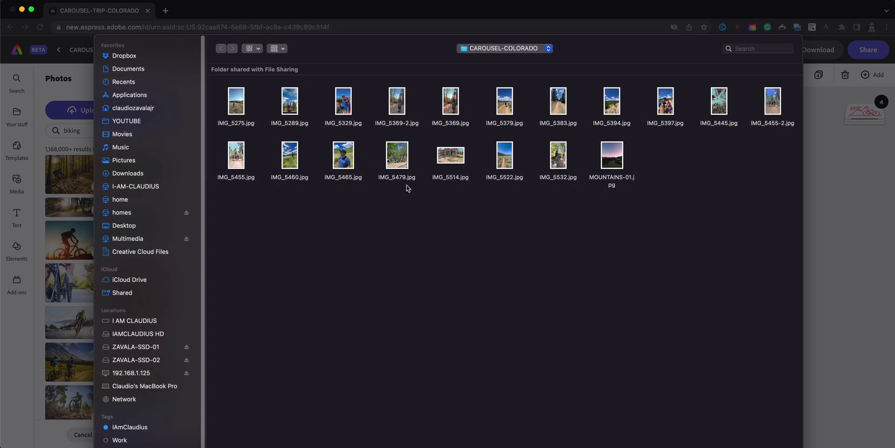
click(242, 111)
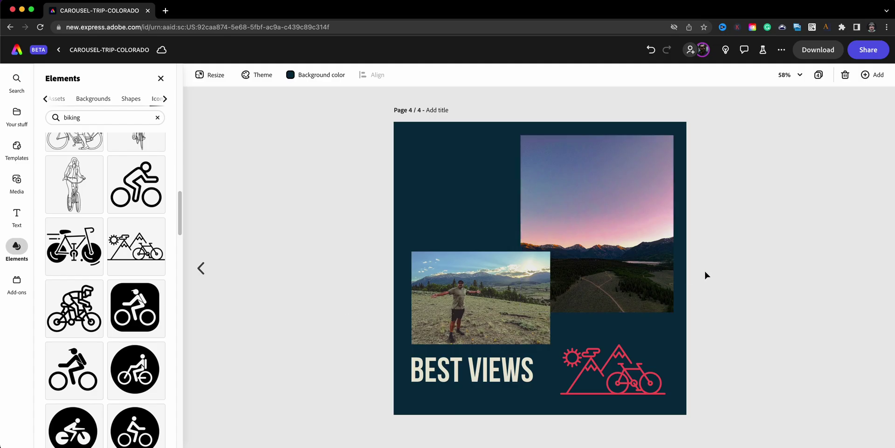
- Look over all four pages in the page overview and set up the download for all pages as PNG
click(820, 78)
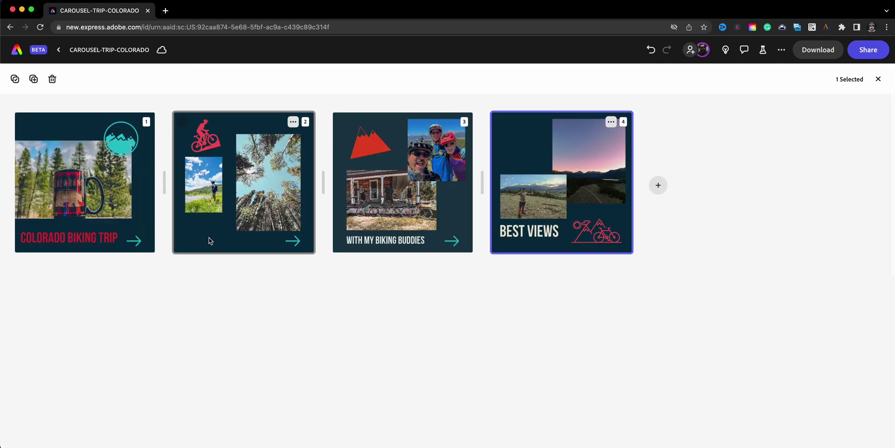
key(super+z)
key(super+z)
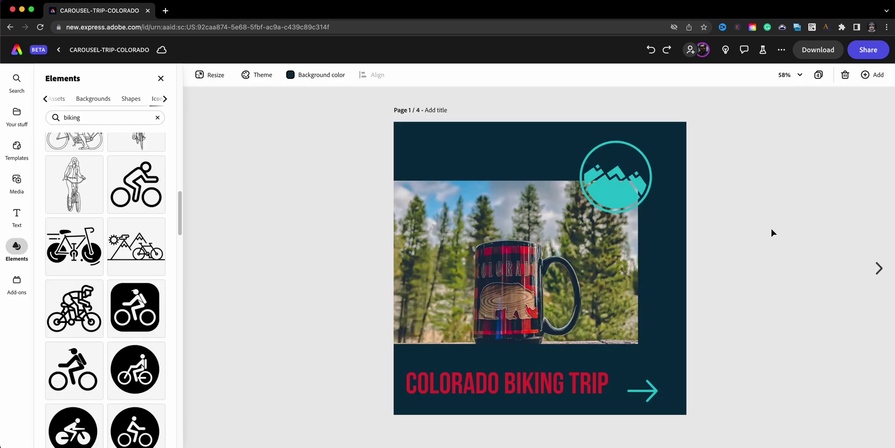
click(819, 49)
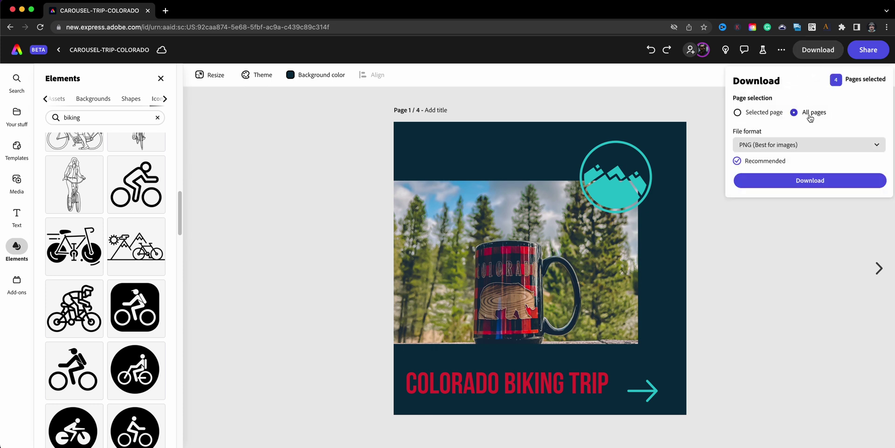